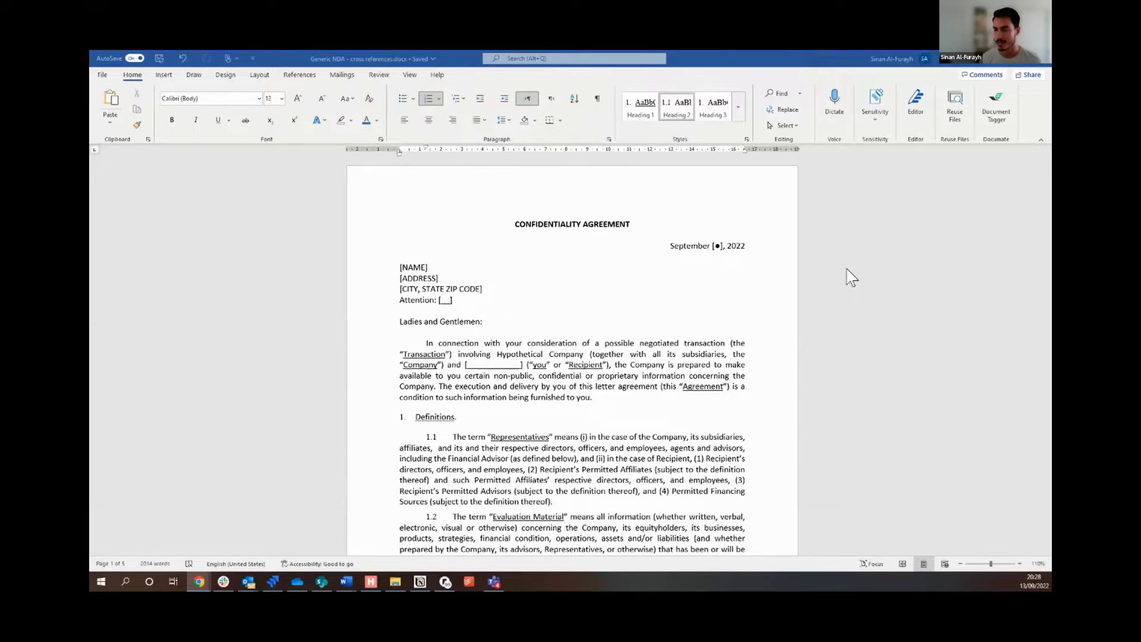
Locate the clause 7.6 survival sentence that cites Sections 3, 4 and 7.
{"action": "scroll", "coordinate": [851, 278], "scroll_direction": "down", "scroll_amount": 3}
{"action": "scroll", "coordinate": [851, 279], "scroll_direction": "down", "scroll_amount": 3}
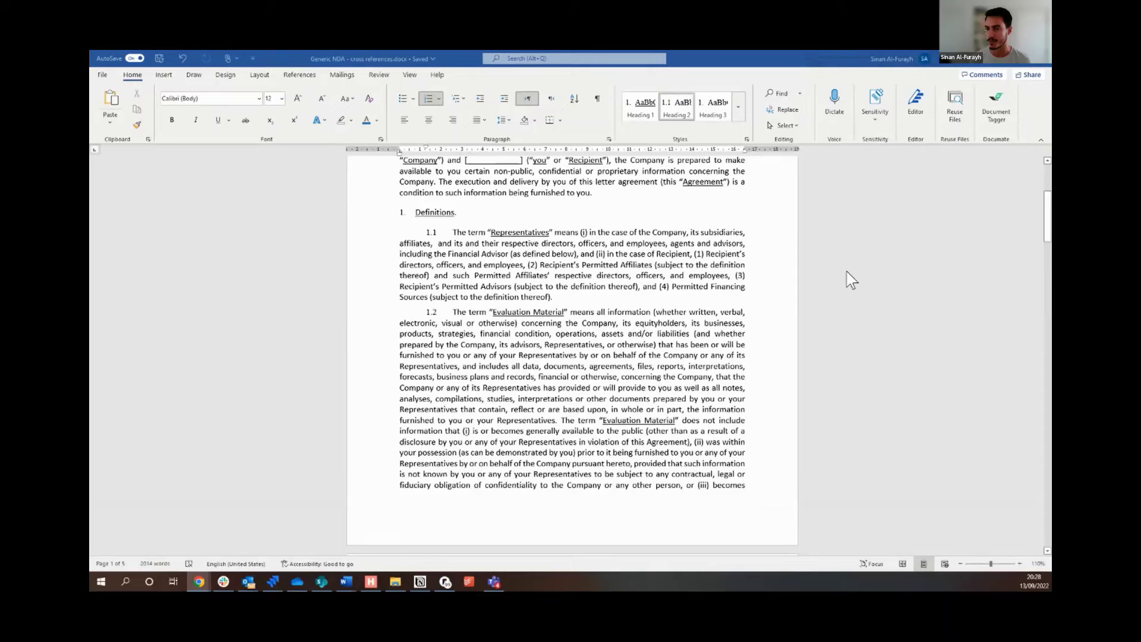
{"action": "scroll", "coordinate": [851, 280], "scroll_direction": "down", "scroll_amount": 9}
{"action": "scroll", "coordinate": [851, 280], "scroll_direction": "down", "scroll_amount": 5}
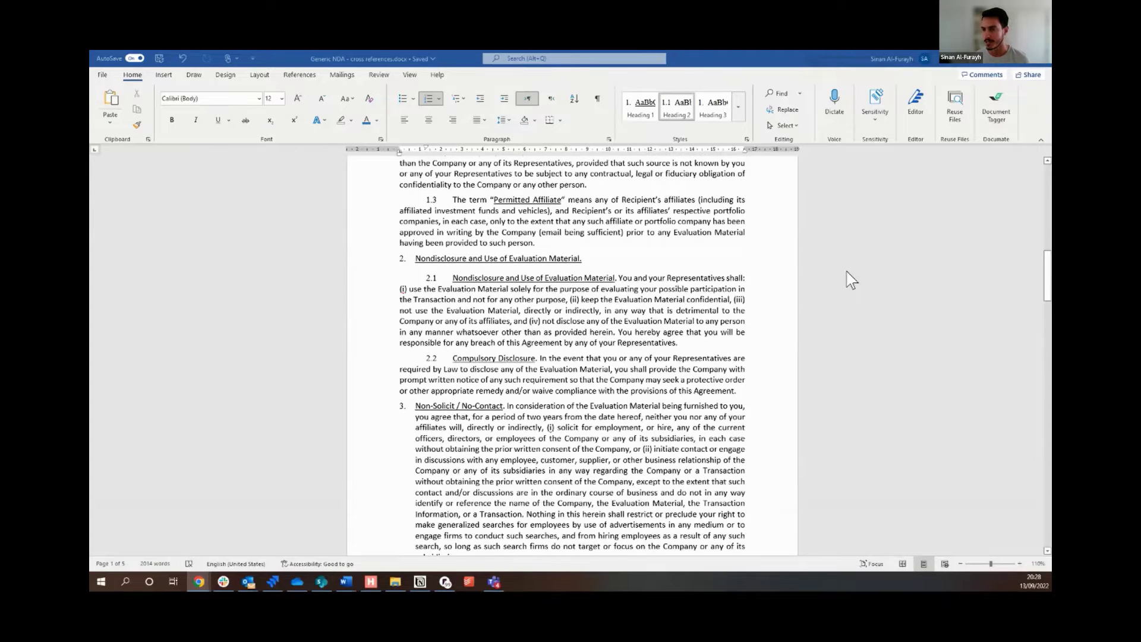
{"action": "scroll", "coordinate": [851, 279], "scroll_direction": "down", "scroll_amount": 11}
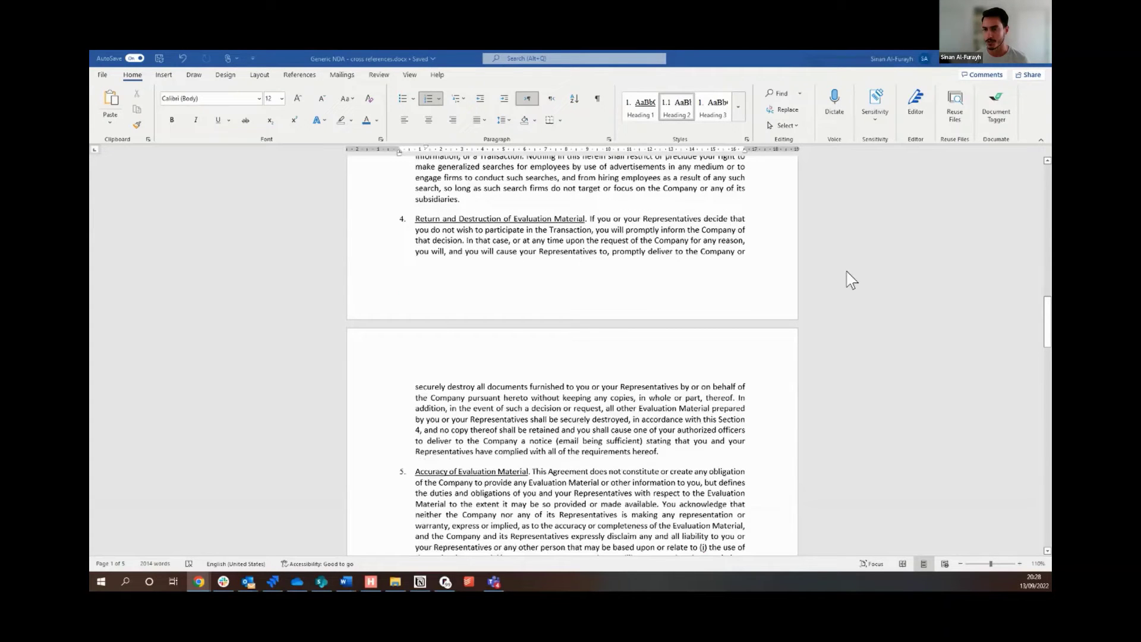
{"action": "scroll", "coordinate": [851, 280], "scroll_direction": "down", "scroll_amount": 3}
{"action": "scroll", "coordinate": [851, 279], "scroll_direction": "down", "scroll_amount": 17}
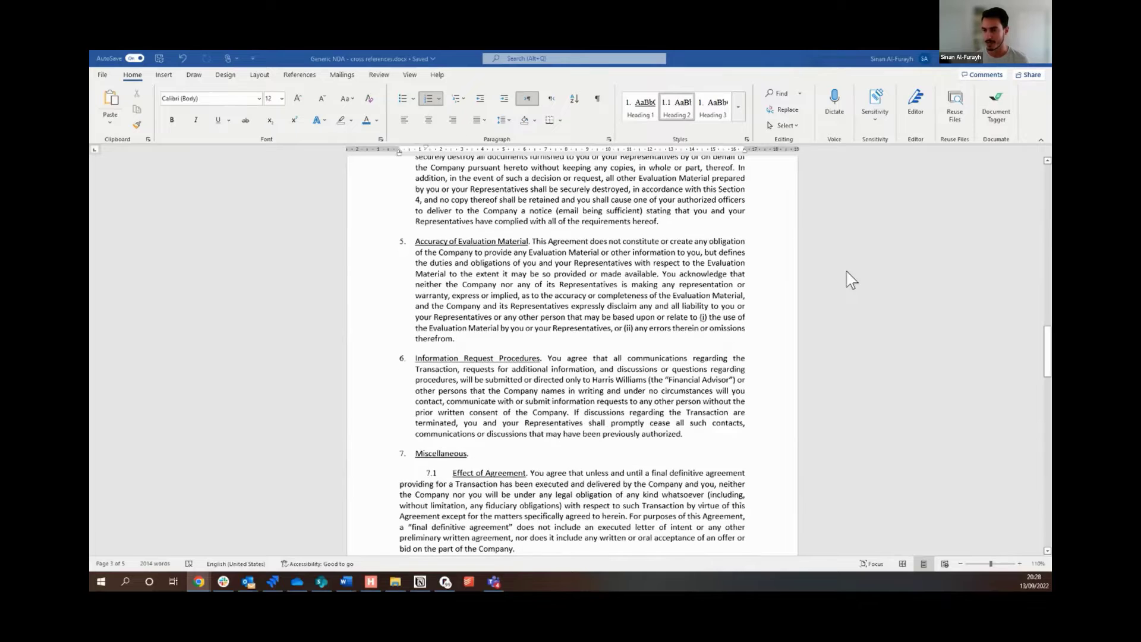
{"action": "scroll", "coordinate": [851, 279], "scroll_direction": "down", "scroll_amount": 4}
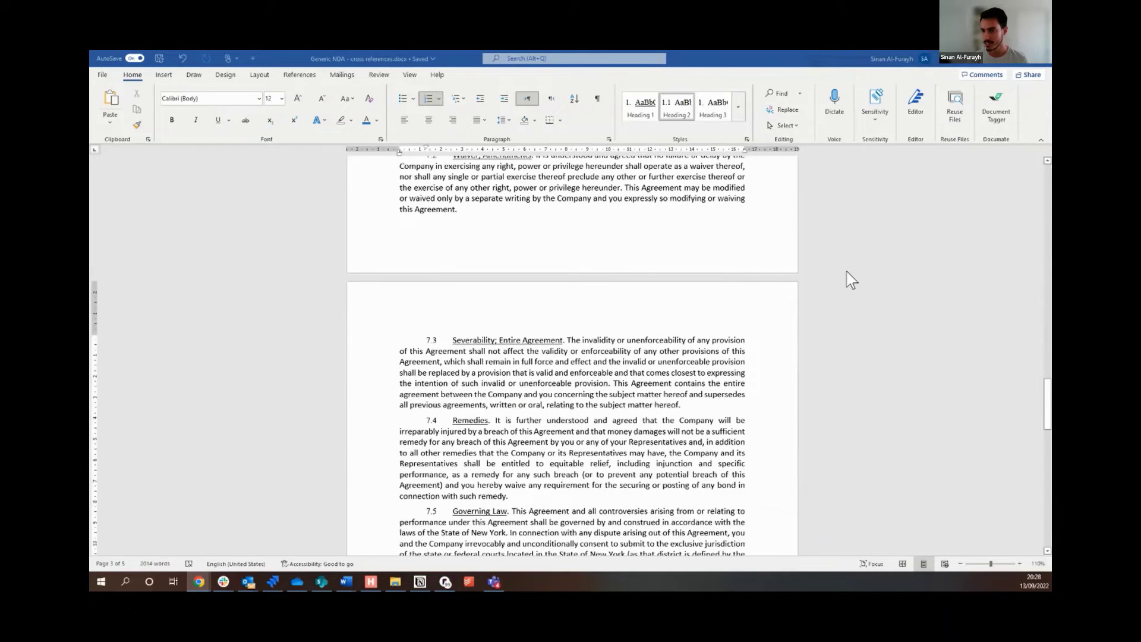
{"action": "scroll", "coordinate": [852, 279], "scroll_direction": "down", "scroll_amount": 5}
{"action": "scroll", "coordinate": [851, 279], "scroll_direction": "down", "scroll_amount": 3}
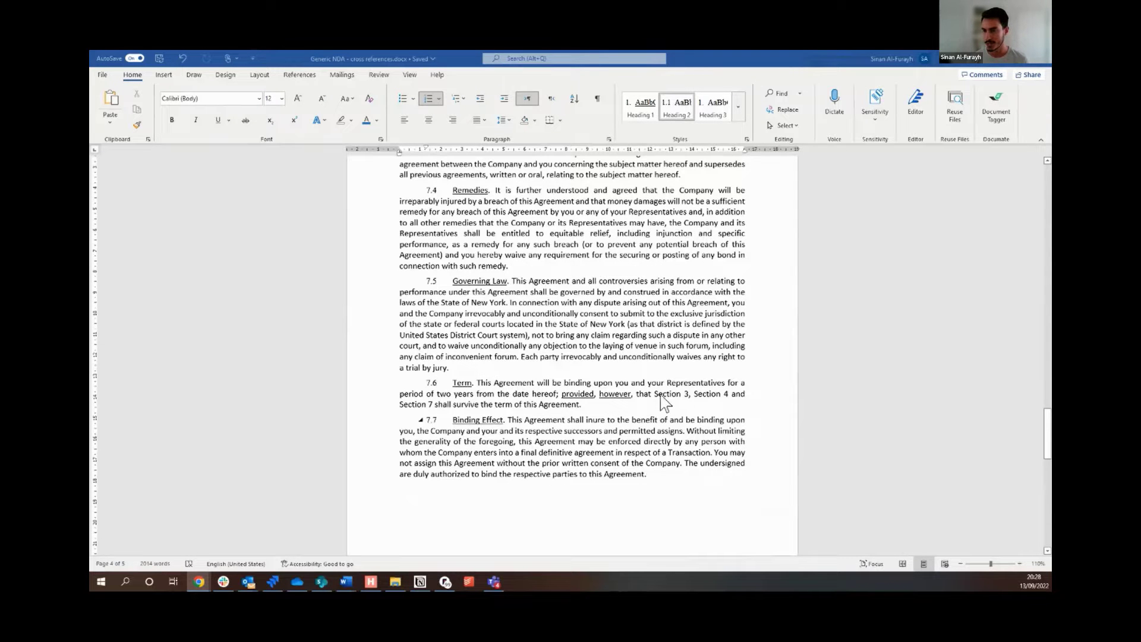
{"action": "left_click_drag", "start_coordinate": [655, 395], "coordinate": [580, 406]}
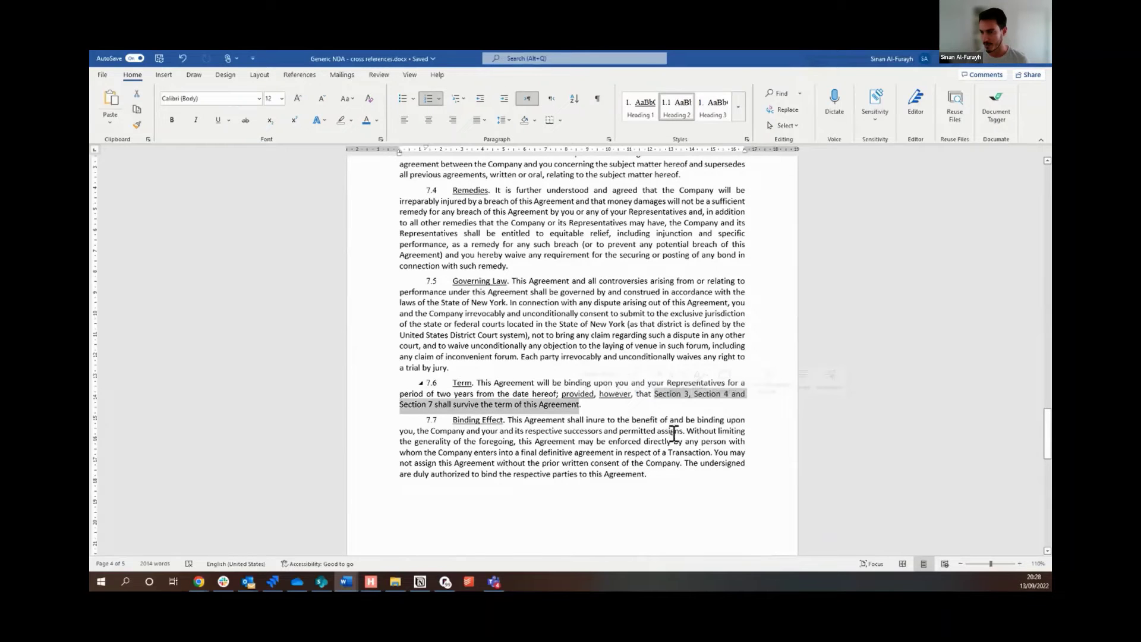
{"action": "left_click", "coordinate": [771, 437]}
Search the document for 'Section' and step through every match.
{"action": "scroll", "coordinate": [772, 436], "scroll_direction": "down", "scroll_amount": 7}
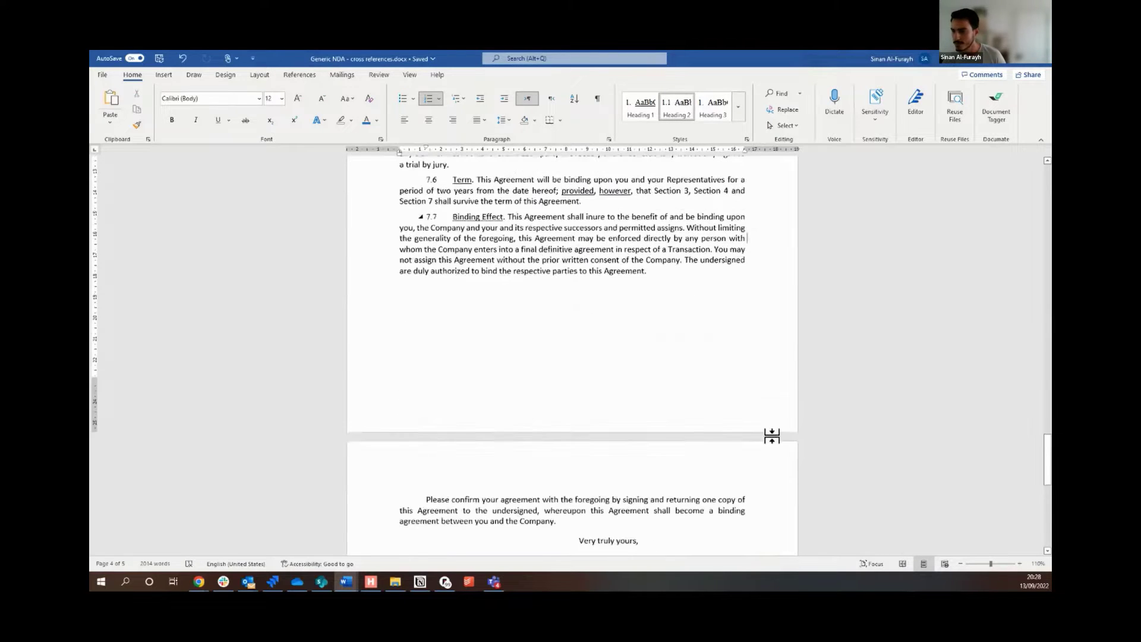
{"action": "scroll", "coordinate": [772, 437], "scroll_direction": "down", "scroll_amount": 13}
{"action": "scroll", "coordinate": [772, 437], "scroll_direction": "up", "scroll_amount": 7}
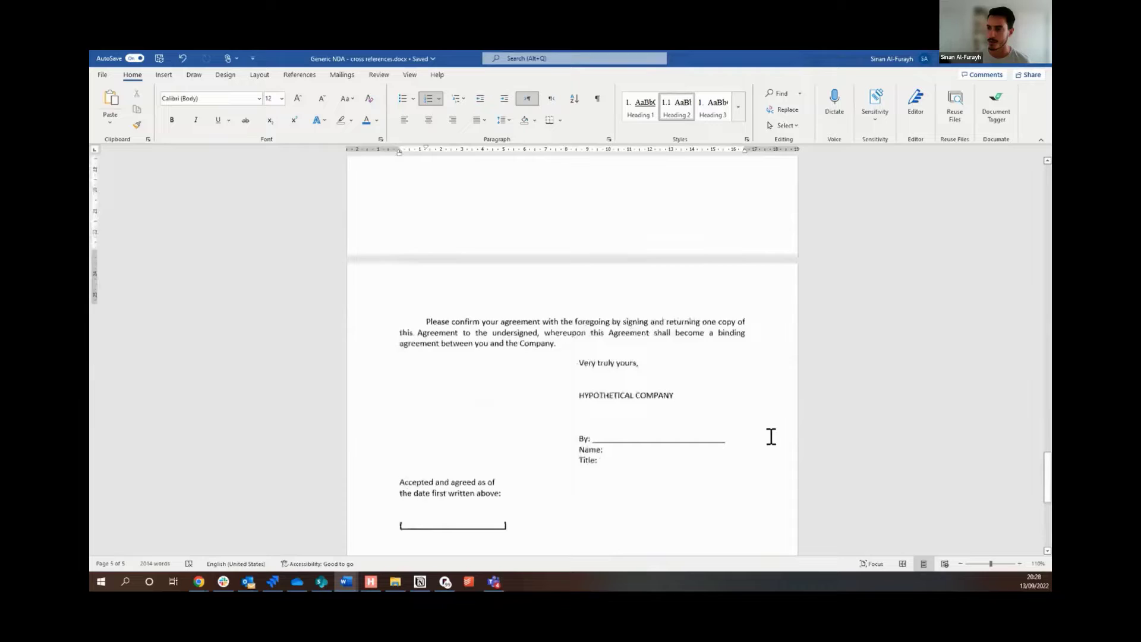
{"action": "scroll", "coordinate": [771, 437], "scroll_direction": "up", "scroll_amount": 9}
{"action": "scroll", "coordinate": [767, 437], "scroll_direction": "up", "scroll_amount": 1}
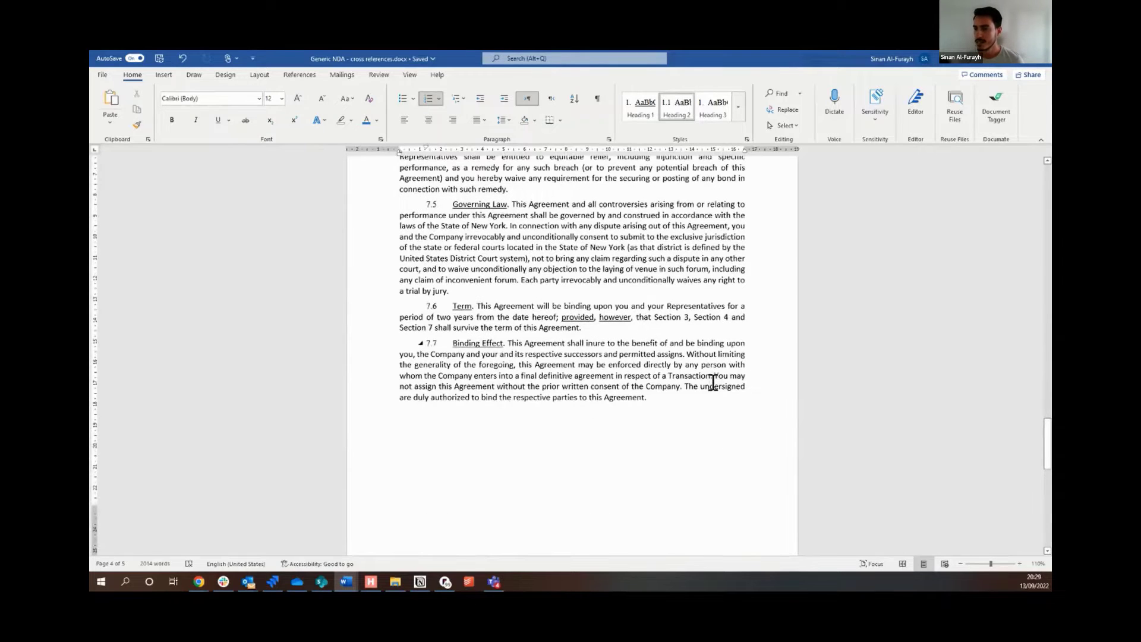
{"action": "key", "text": "ctrl+f"}
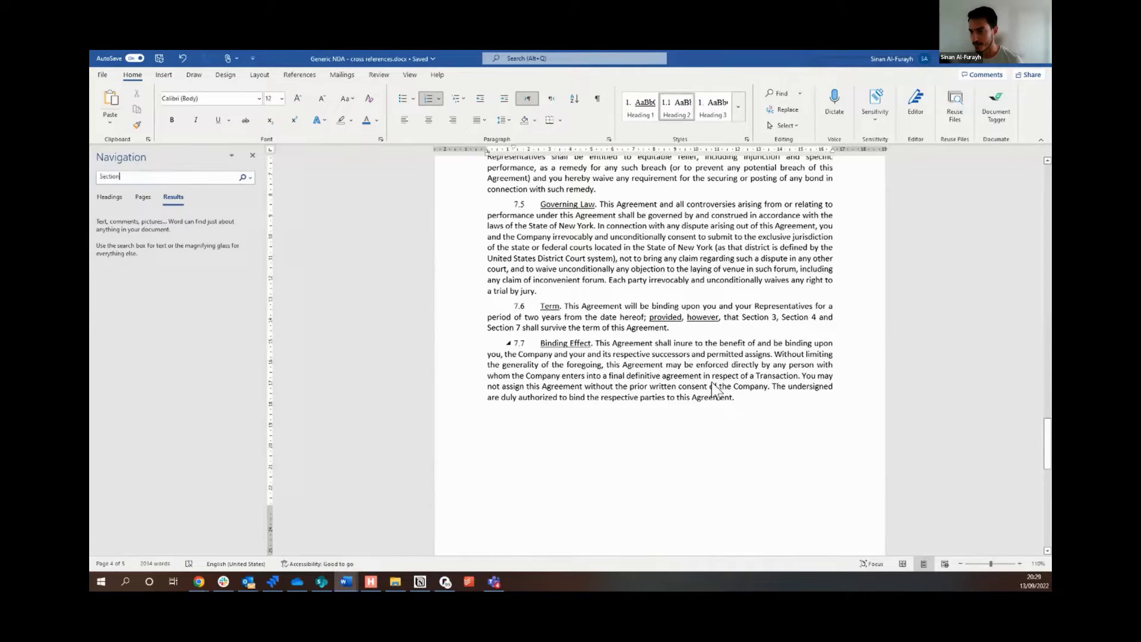
{"action": "key", "text": "Return"}
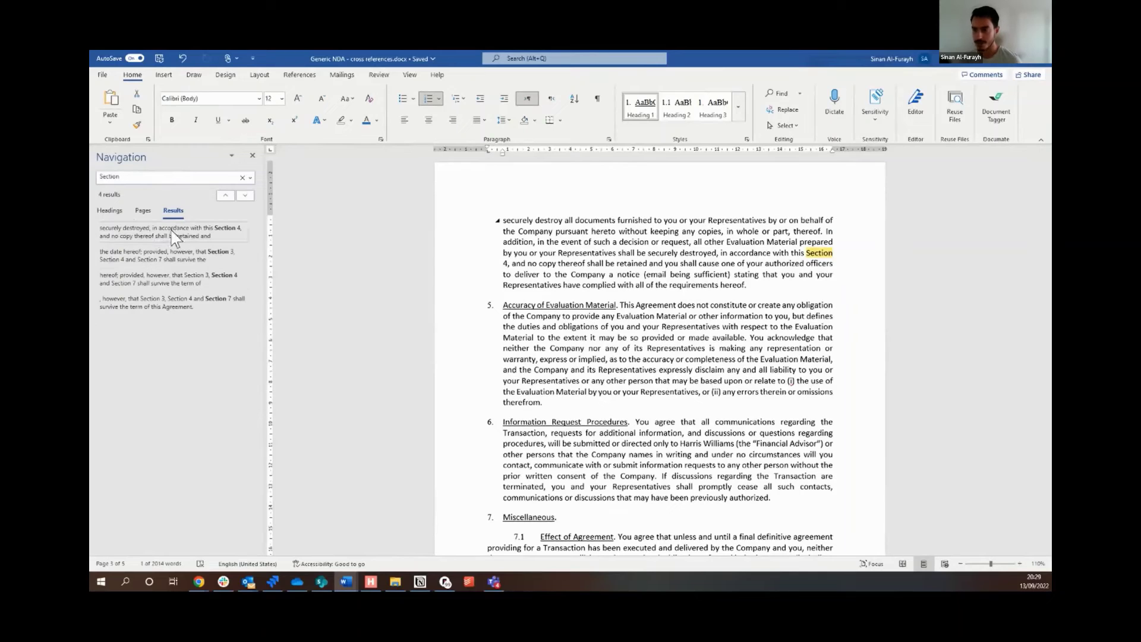
{"action": "left_click", "coordinate": [245, 195]}
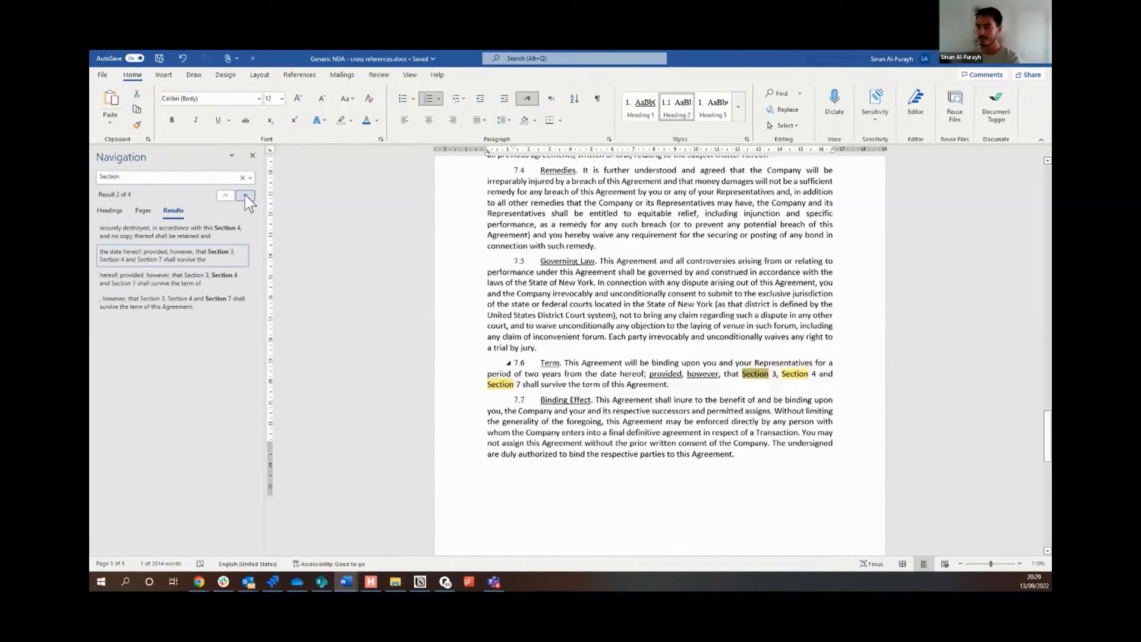
{"action": "left_click", "coordinate": [245, 195]}
{"action": "left_click", "coordinate": [245, 196]}
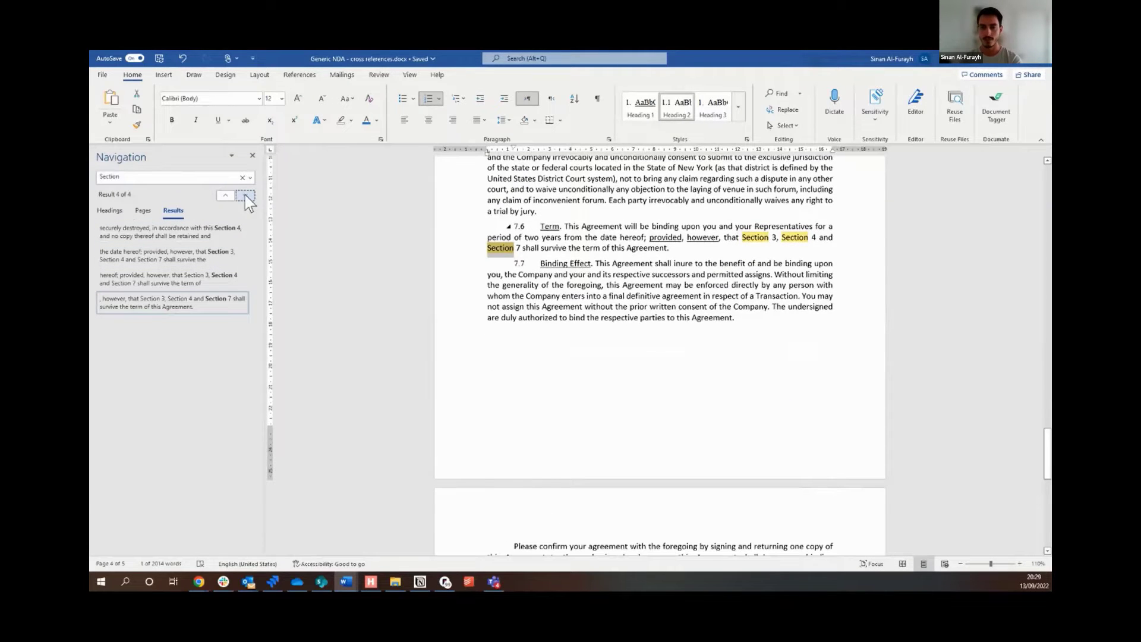
{"action": "left_click", "coordinate": [245, 195]}
{"action": "key", "text": "Escape"}
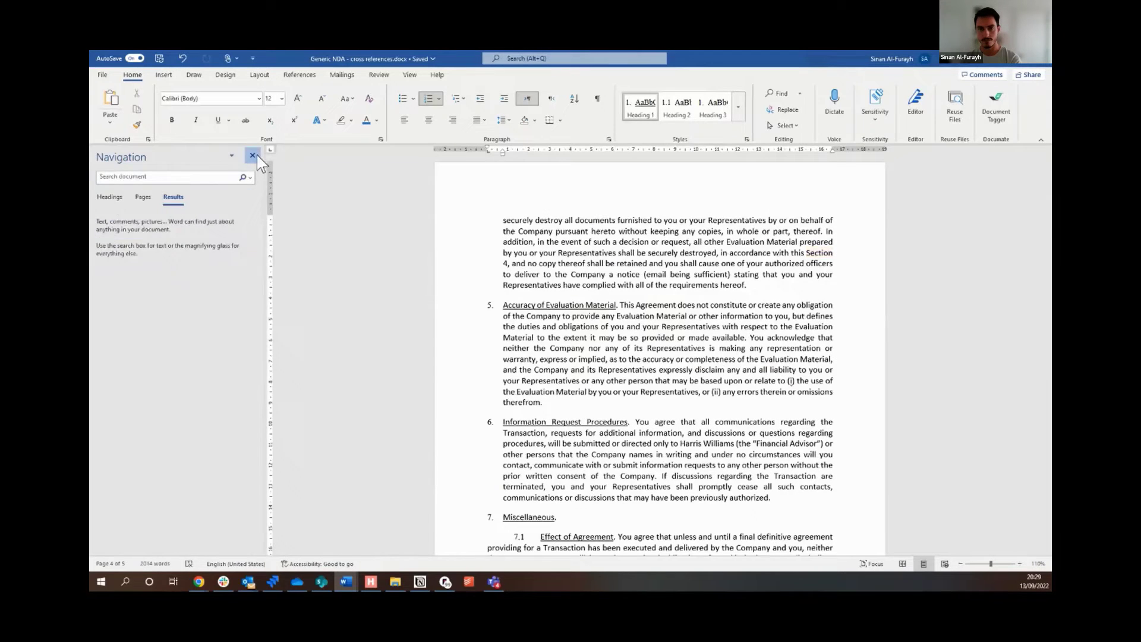
{"action": "left_click", "coordinate": [252, 155]}
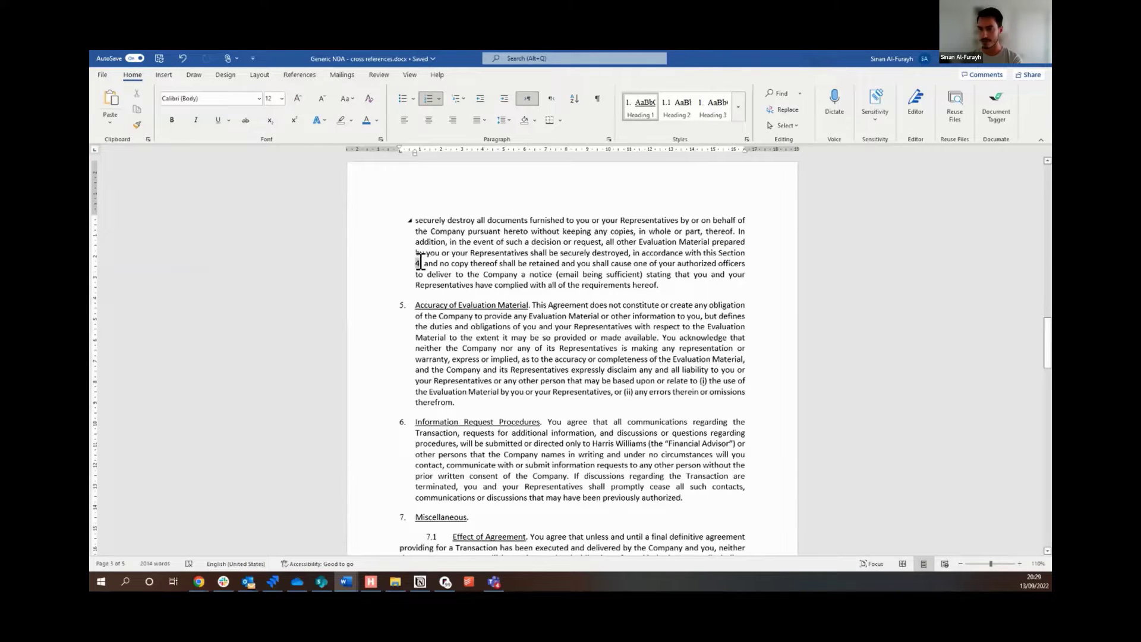
Make the 4 in 'this Section 4' a full-context cross-reference to clause 4 Return and Destruction.
{"action": "double_click", "coordinate": [417, 263]}
{"action": "left_click", "coordinate": [300, 75]}
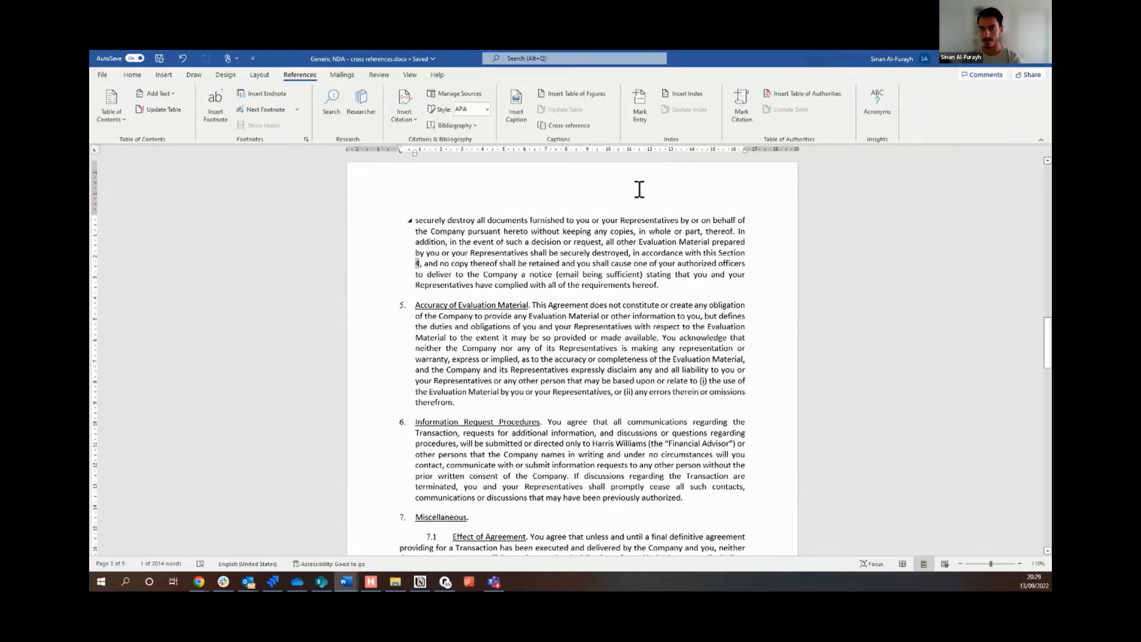
{"action": "left_click", "coordinate": [569, 126]}
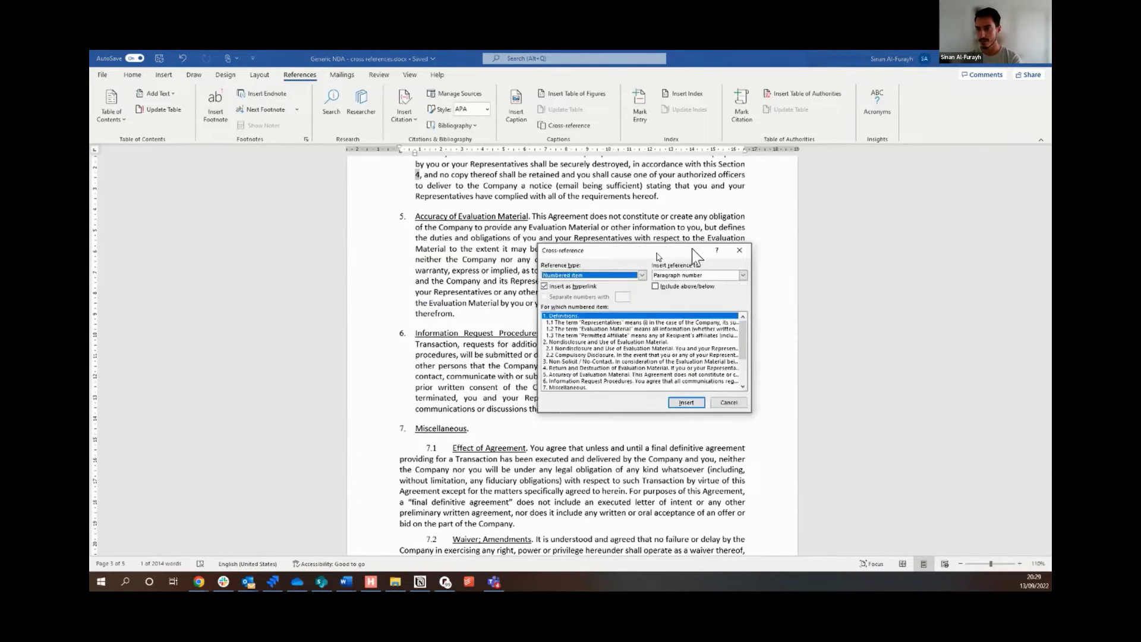
{"action": "left_click_drag", "start_coordinate": [654, 253], "coordinate": [860, 214]}
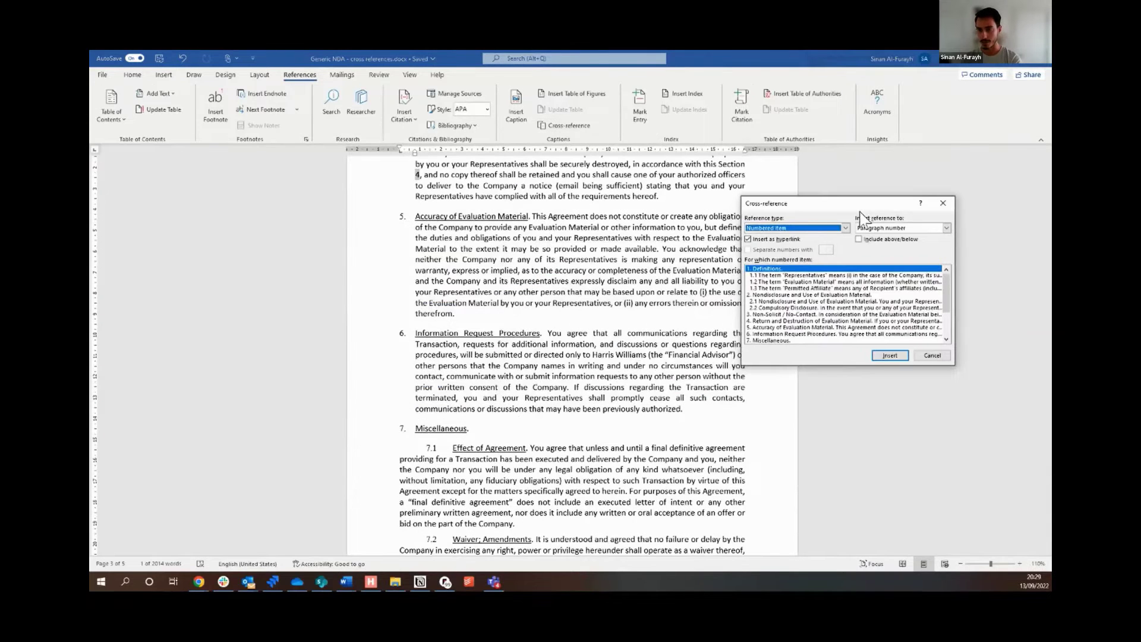
{"action": "left_click", "coordinate": [775, 321]}
{"action": "left_click", "coordinate": [946, 228]}
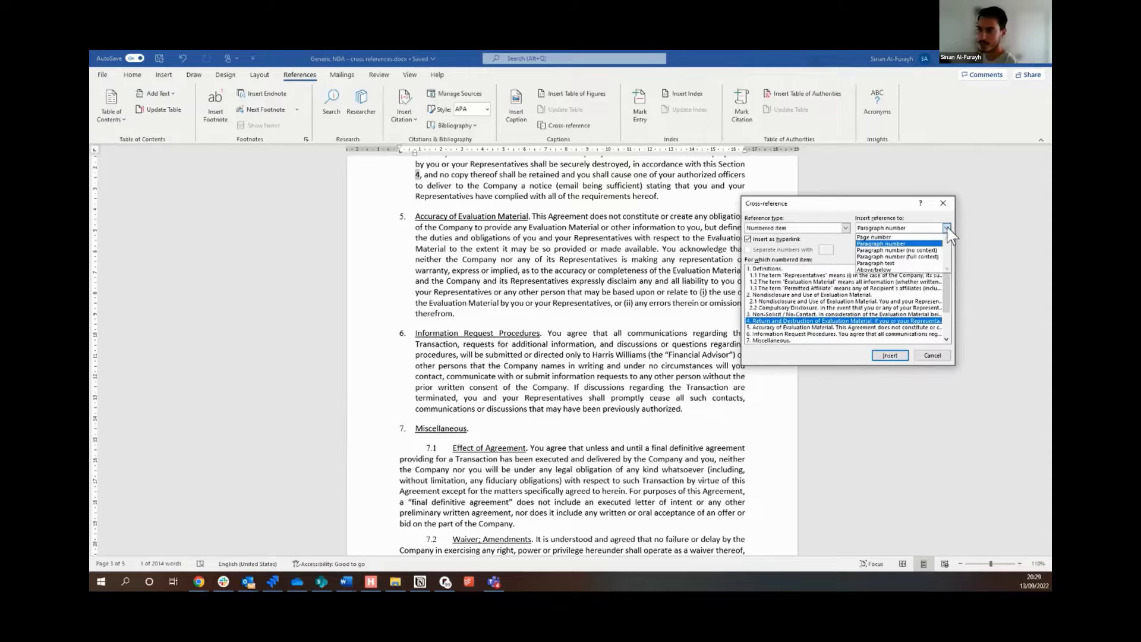
{"action": "left_click", "coordinate": [909, 256]}
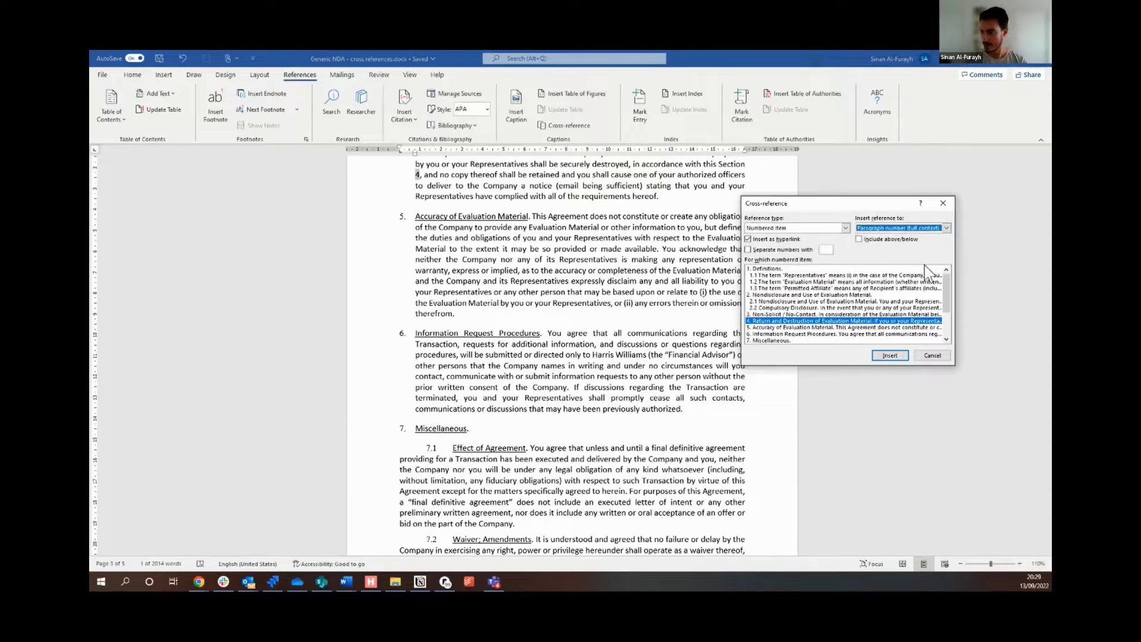
{"action": "left_click", "coordinate": [888, 355]}
Replace the 3 in clause 7.6 with a cross-reference to clause 3 Non-Solicit / No-Contact.
{"action": "scroll", "coordinate": [684, 377], "scroll_direction": "down", "scroll_amount": 3}
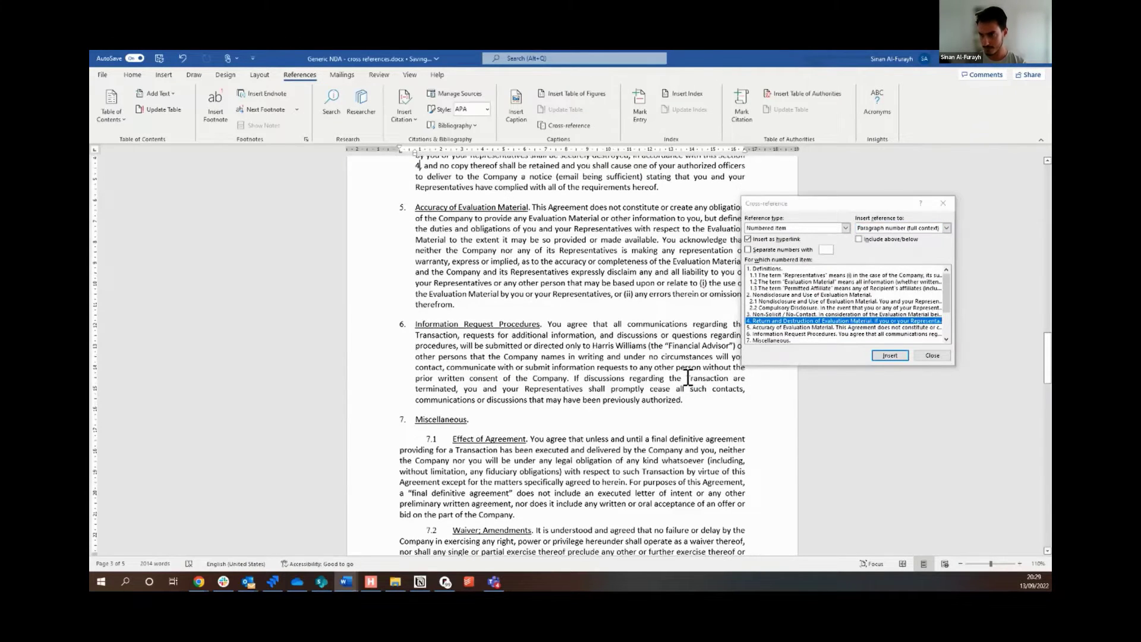
{"action": "scroll", "coordinate": [688, 378], "scroll_direction": "down", "scroll_amount": 10}
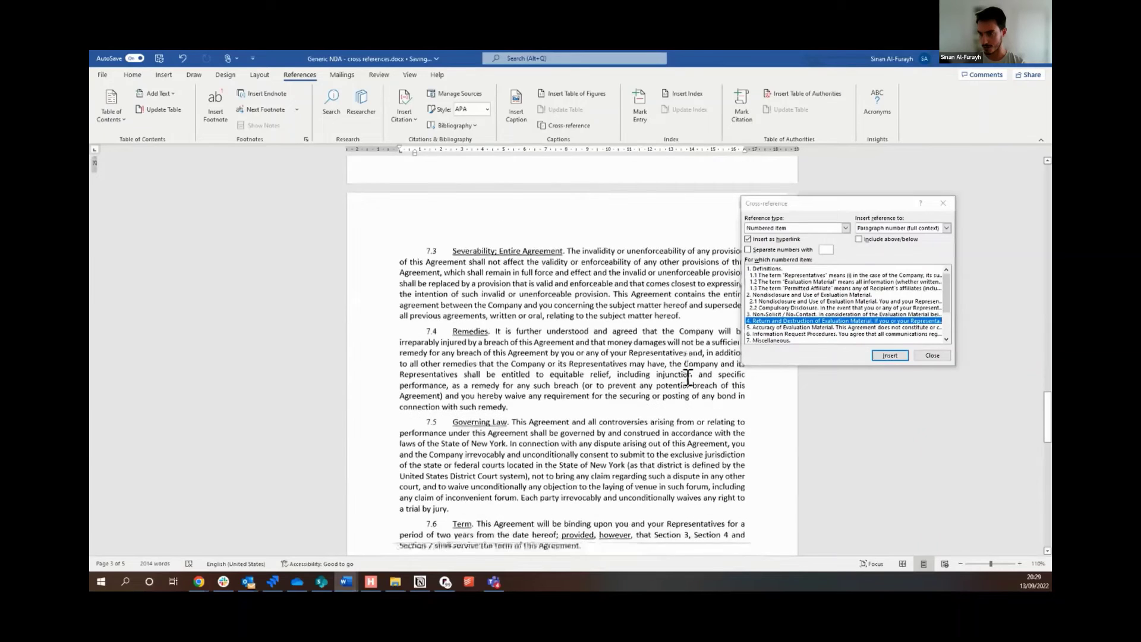
{"action": "scroll", "coordinate": [688, 377], "scroll_direction": "down", "scroll_amount": 1}
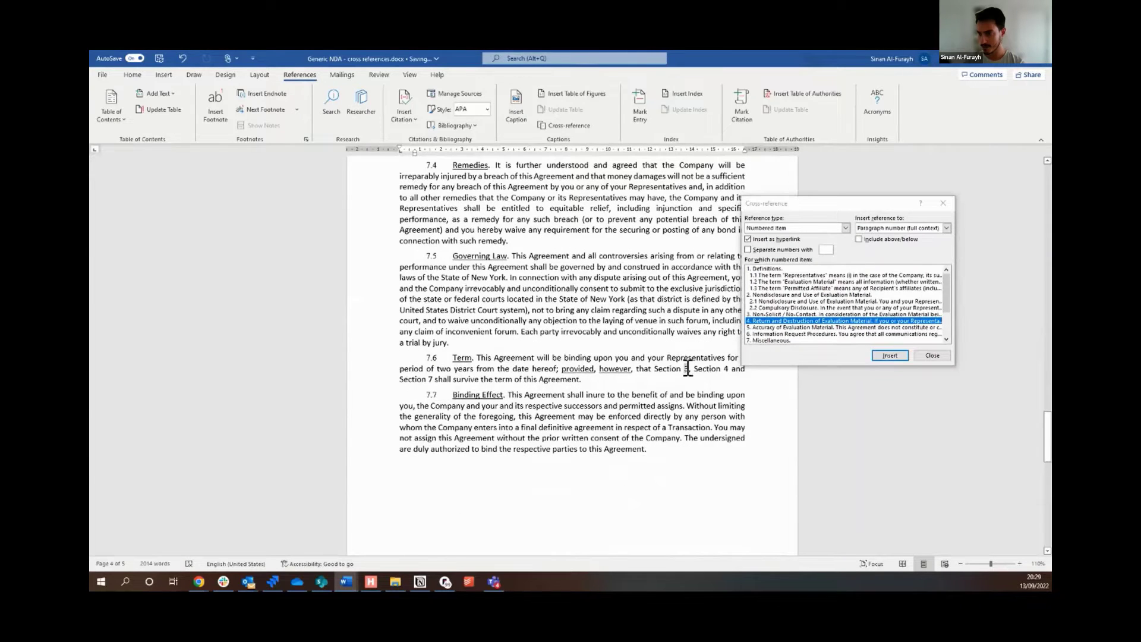
{"action": "double_click", "coordinate": [687, 368]}
{"action": "left_click", "coordinate": [768, 314]}
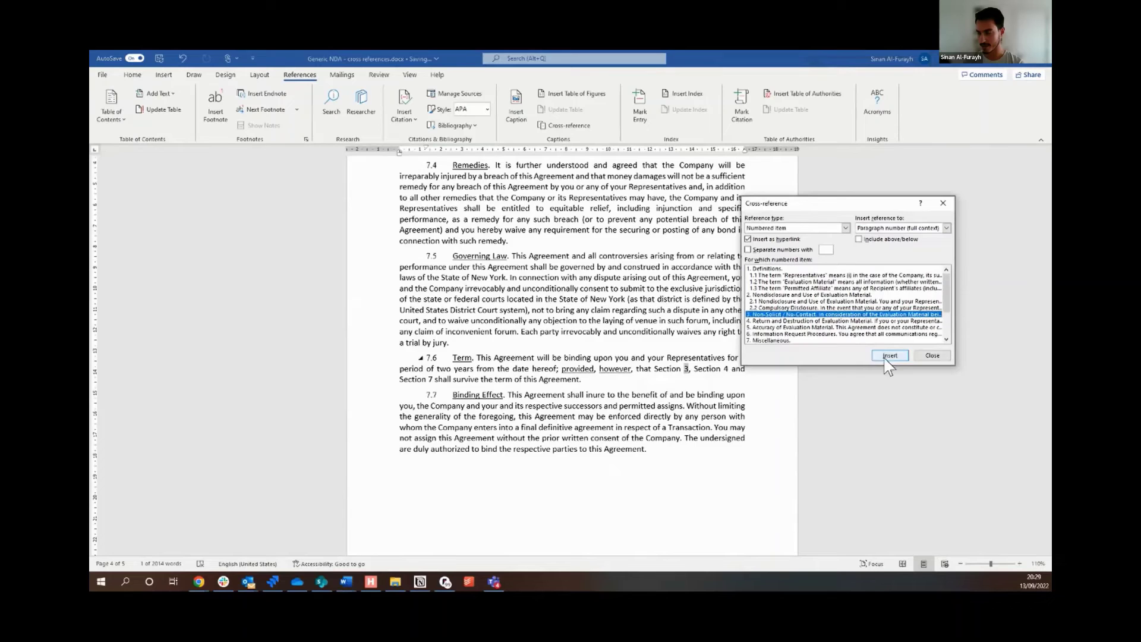
{"action": "left_click", "coordinate": [889, 356]}
Cross-reference clause 7.6's 4 and 7 to clause 4 and clause 7 Miscellaneous.
{"action": "left_click_drag", "start_coordinate": [819, 204], "coordinate": [834, 194]}
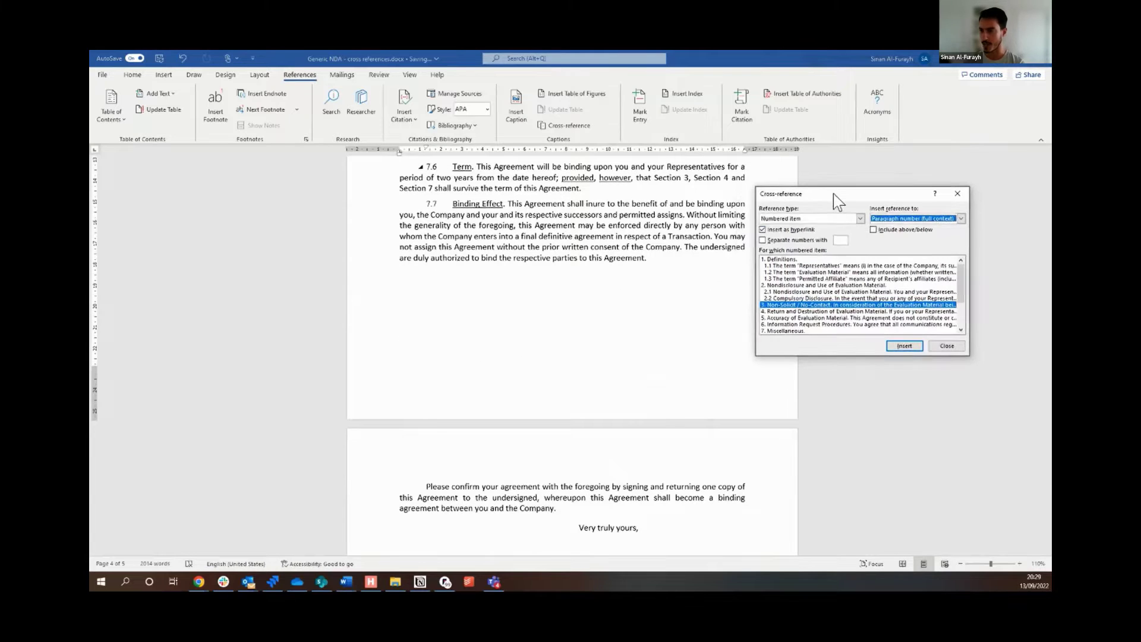
{"action": "double_click", "coordinate": [726, 179]}
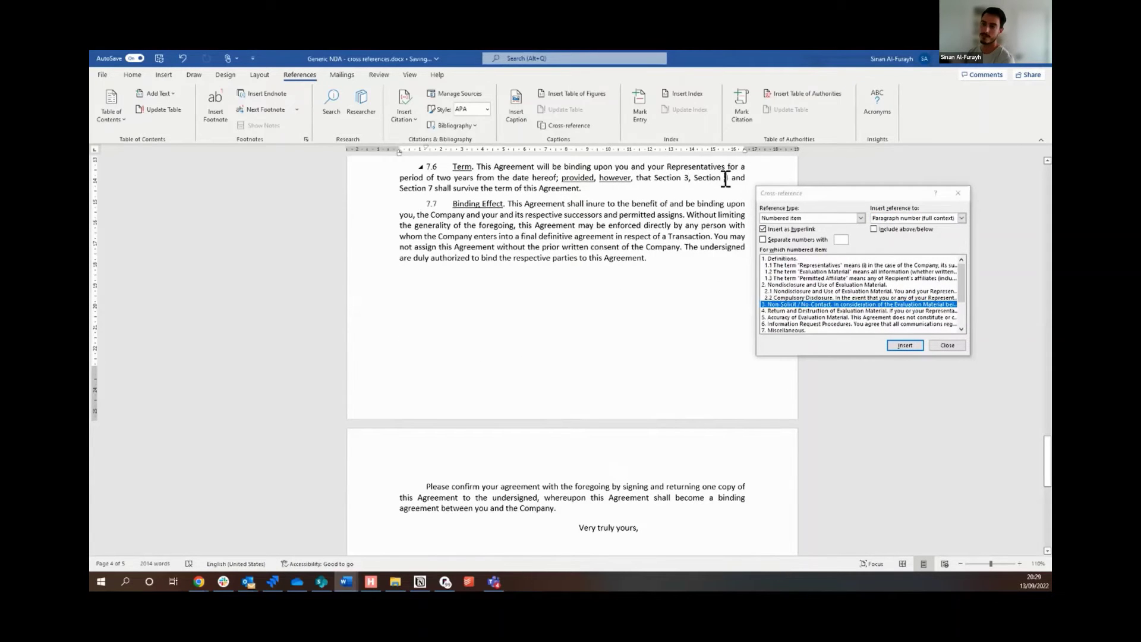
{"action": "left_click", "coordinate": [788, 310]}
{"action": "left_click", "coordinate": [904, 345]}
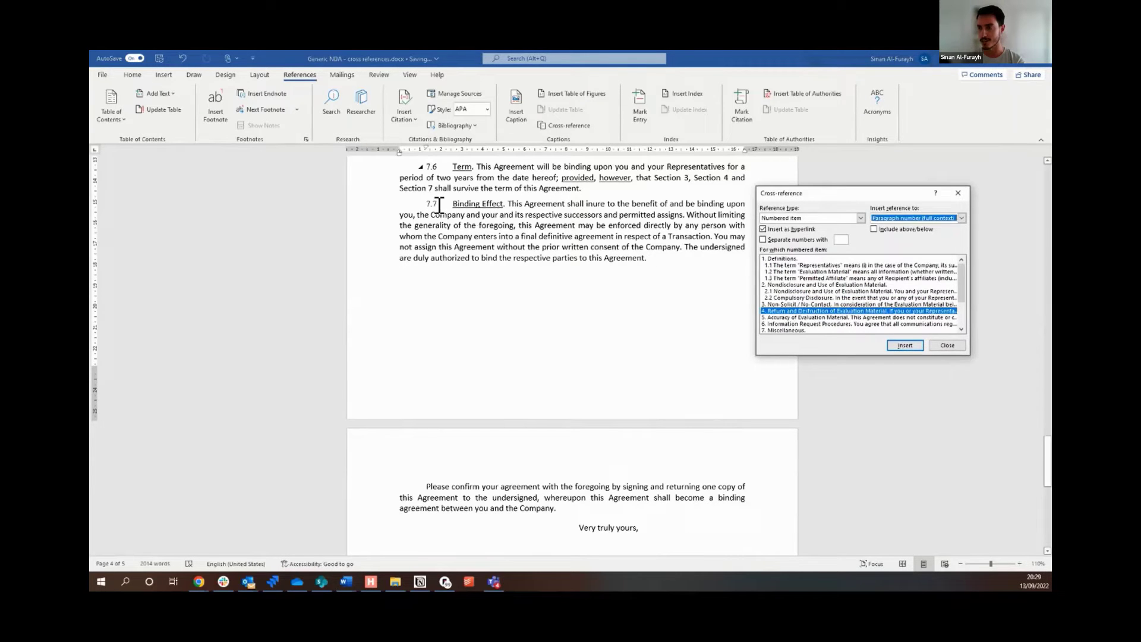
{"action": "left_click", "coordinate": [432, 189]}
{"action": "double_click", "coordinate": [431, 189]}
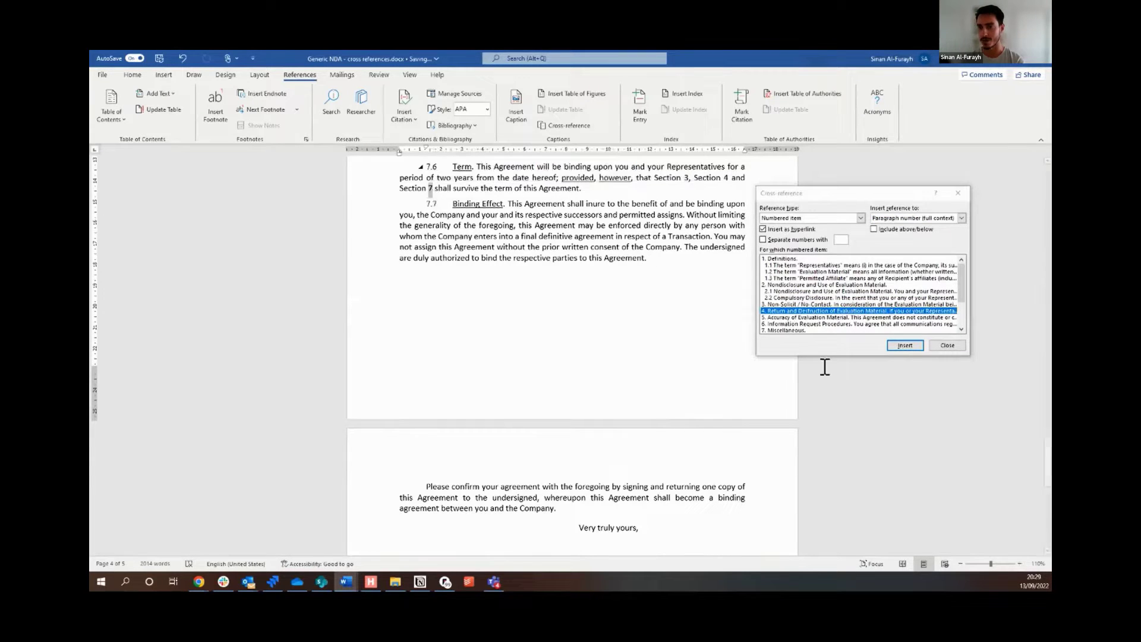
{"action": "left_click", "coordinate": [821, 331]}
{"action": "left_click", "coordinate": [905, 346]}
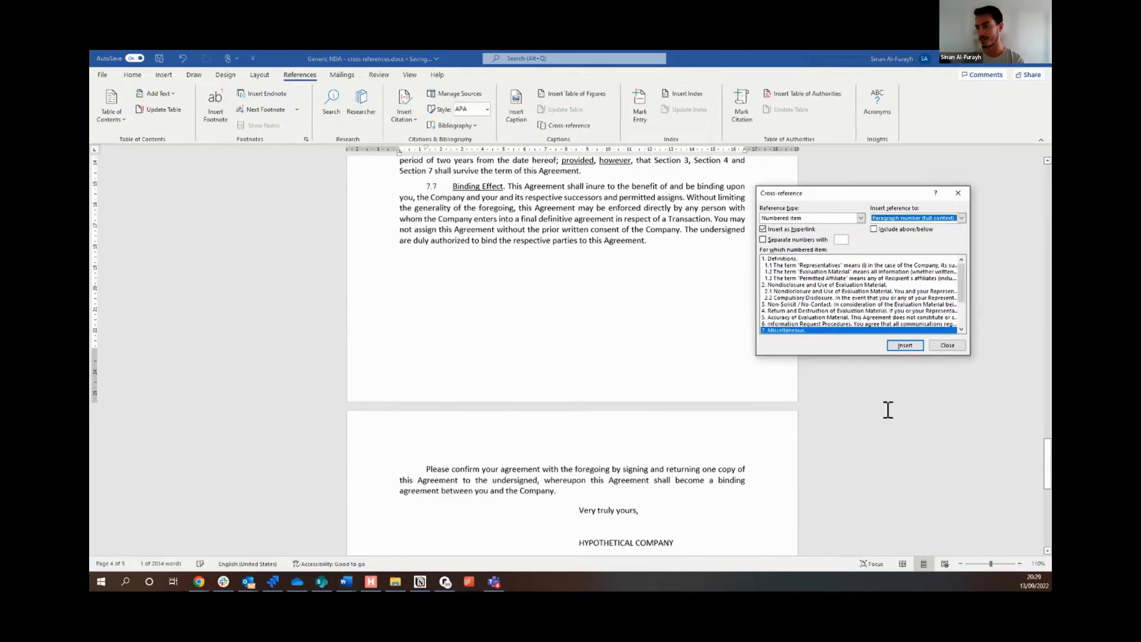
{"action": "left_click", "coordinate": [948, 345]}
Follow clause 7.6's Section 3 link to clause 3, go back, and follow it again.
{"action": "scroll", "coordinate": [635, 234], "scroll_direction": "up", "scroll_amount": 3}
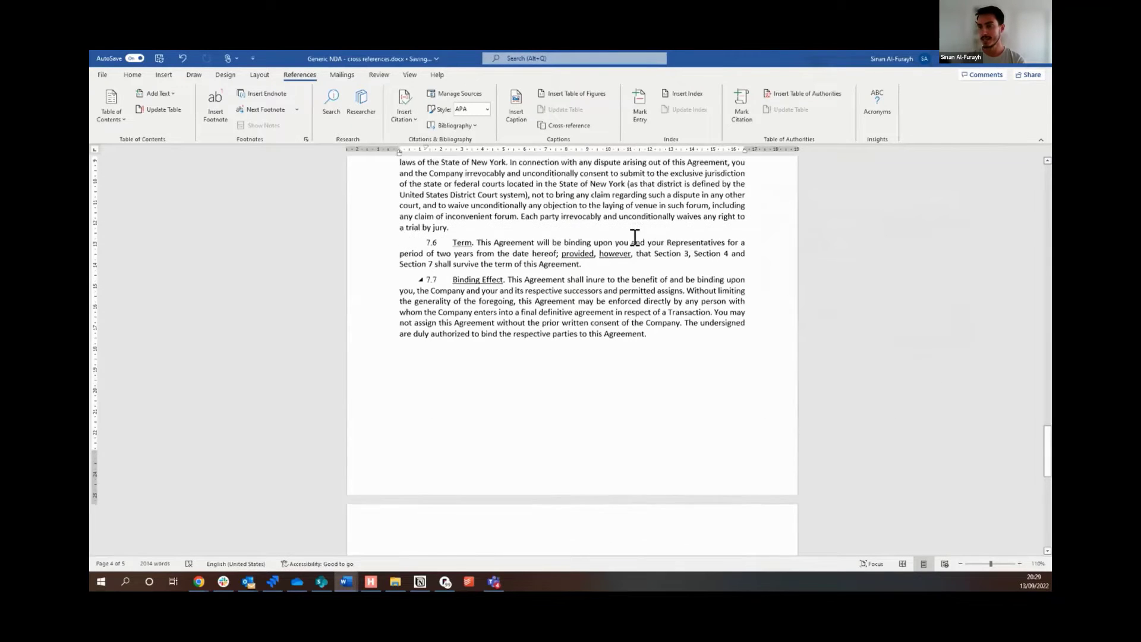
{"action": "left_click_drag", "start_coordinate": [654, 263], "coordinate": [580, 274]}
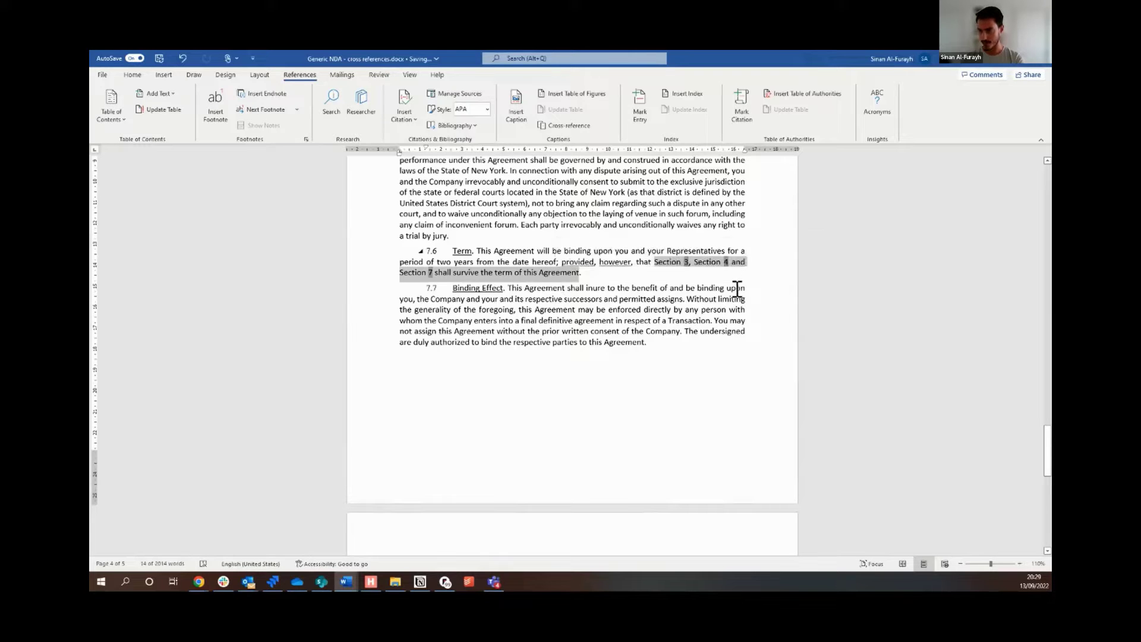
{"action": "key", "text": "Right"}
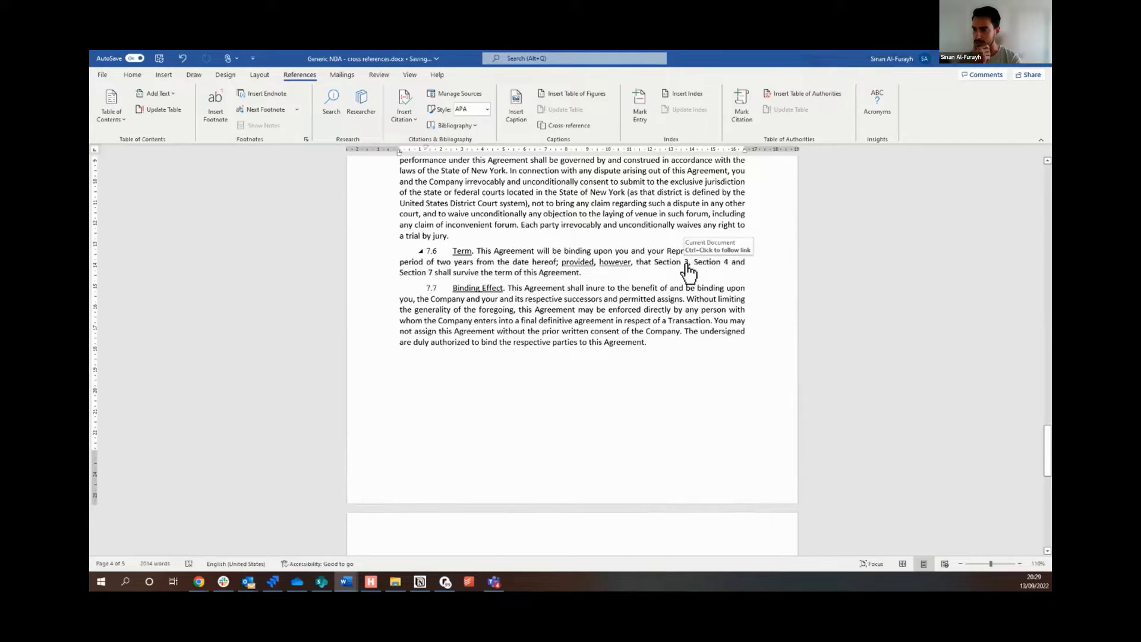
{"action": "left_click", "coordinate": [687, 265], "text": "ctrl"}
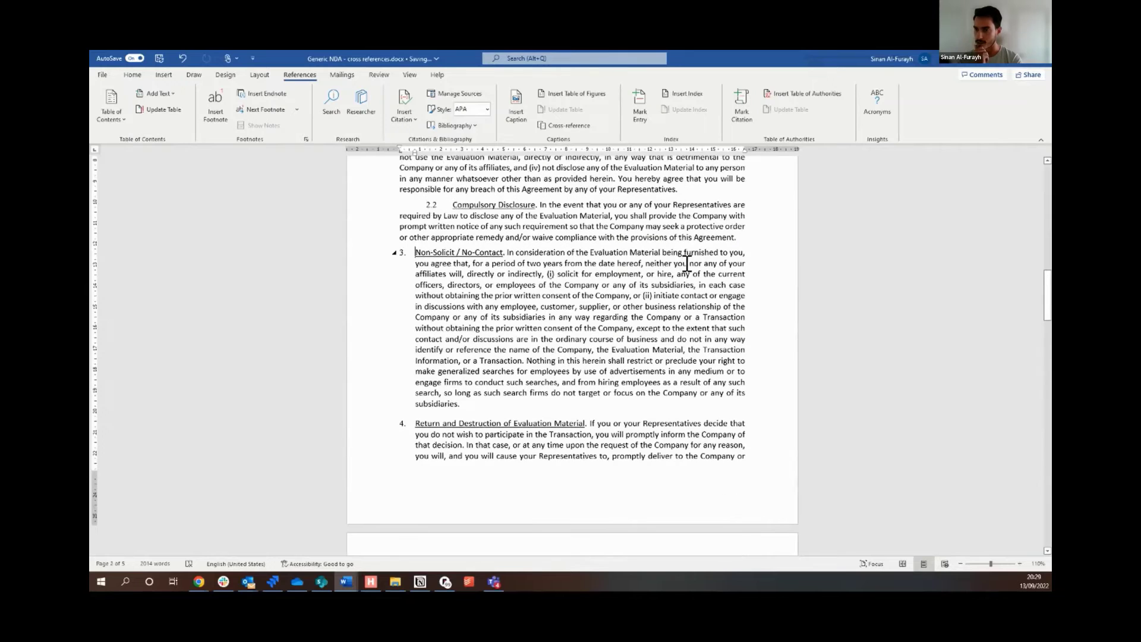
{"action": "key", "text": "alt+Left"}
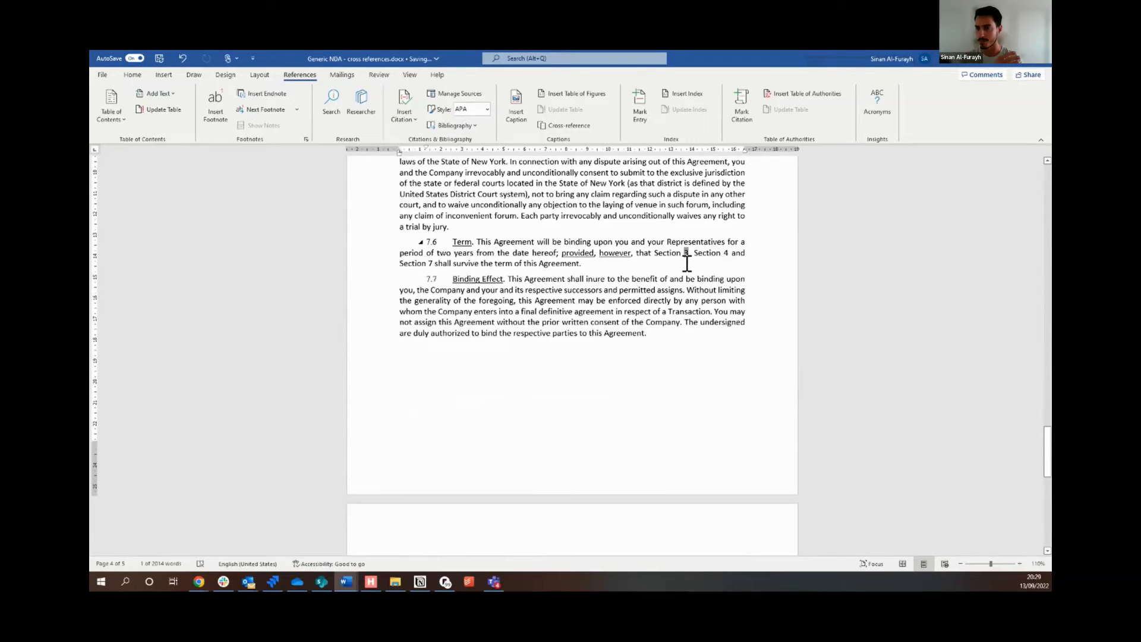
{"action": "left_click", "coordinate": [683, 254], "text": "ctrl"}
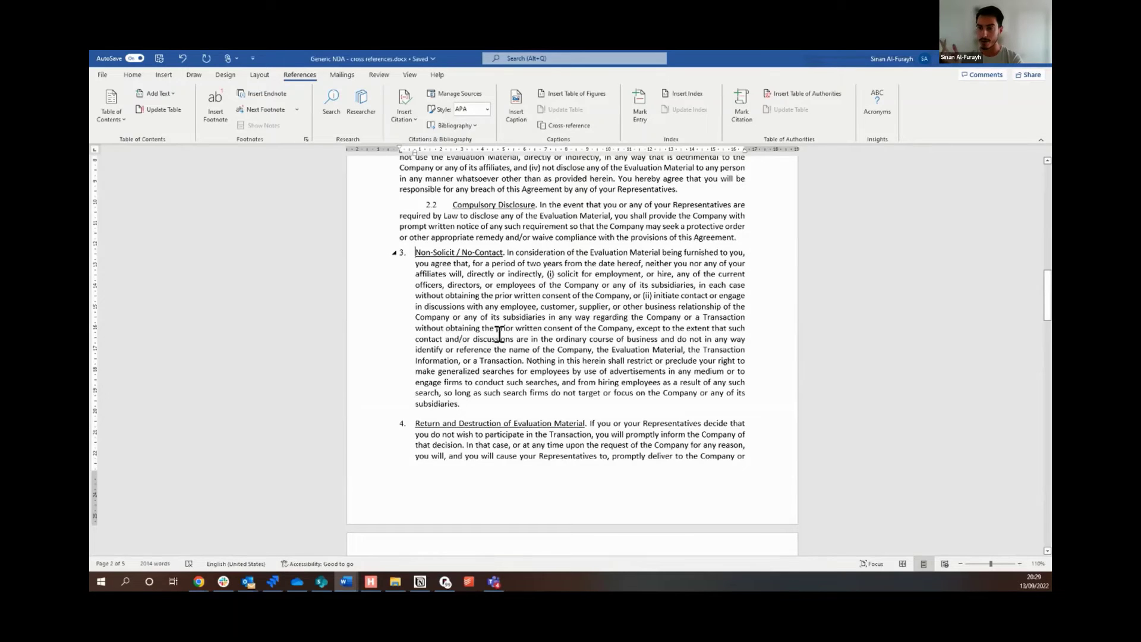
Delete the entire Non-Solicit / No-Contact clause 3 paragraph.
{"action": "triple_click", "coordinate": [499, 336]}
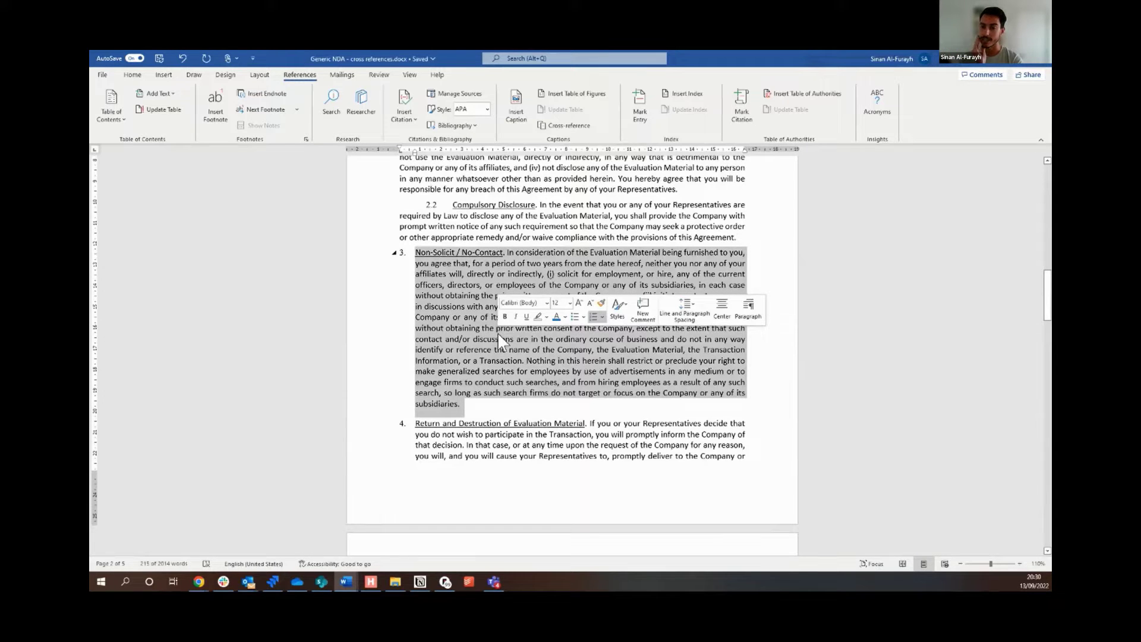
{"action": "key", "text": "Delete"}
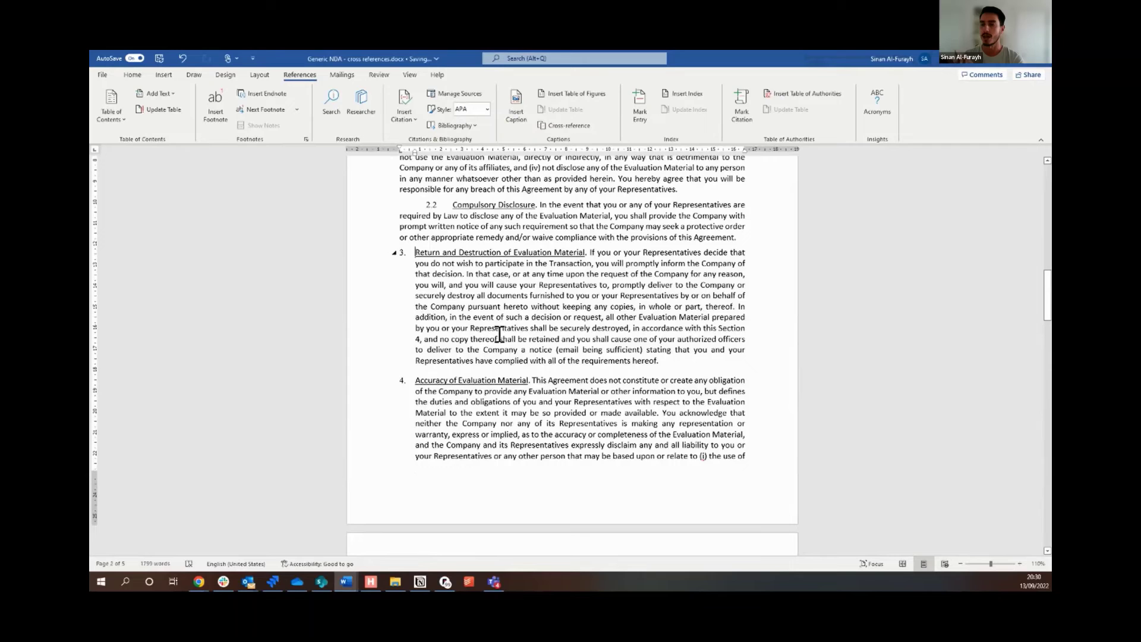
{"action": "scroll", "coordinate": [611, 370], "scroll_direction": "down", "scroll_amount": 12}
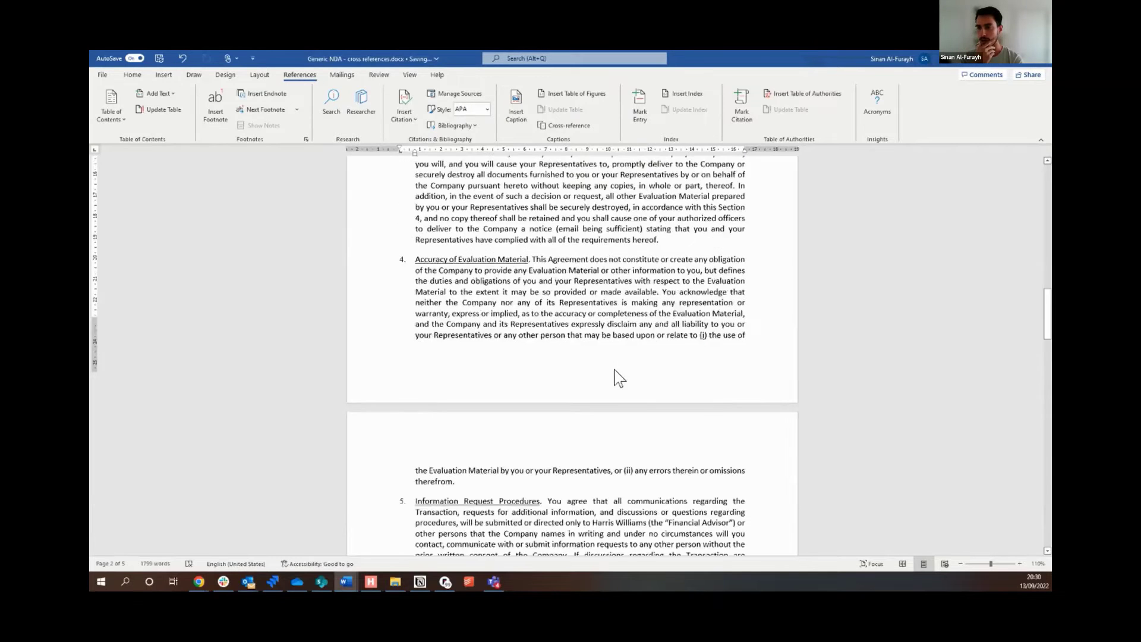
{"action": "scroll", "coordinate": [616, 374], "scroll_direction": "down", "scroll_amount": 4}
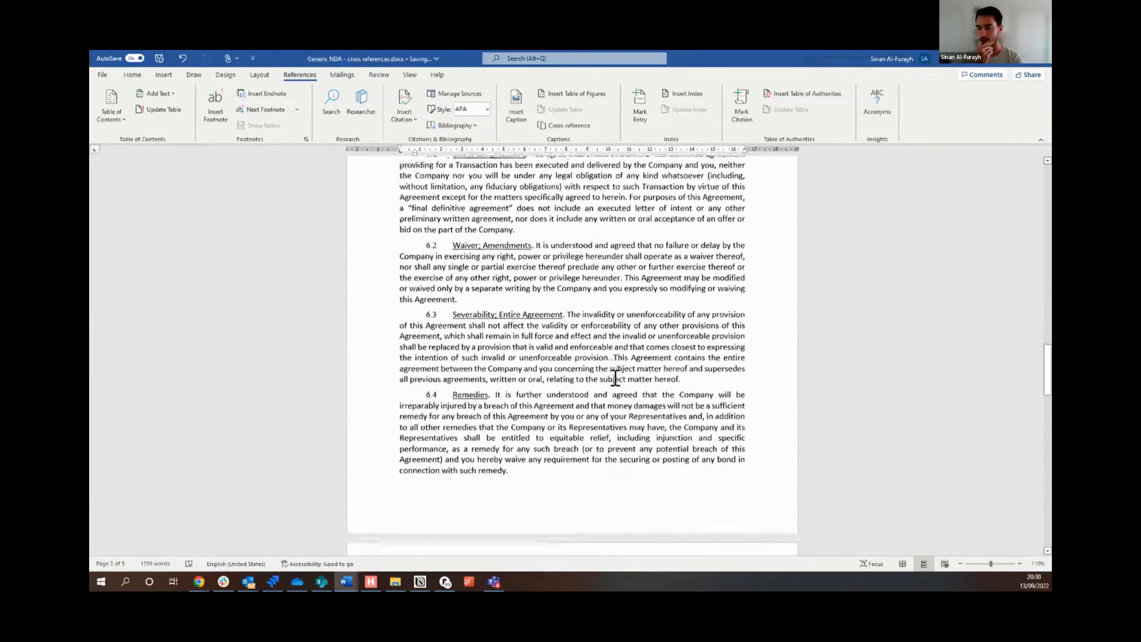
{"action": "scroll", "coordinate": [459, 296], "scroll_direction": "down", "scroll_amount": 8}
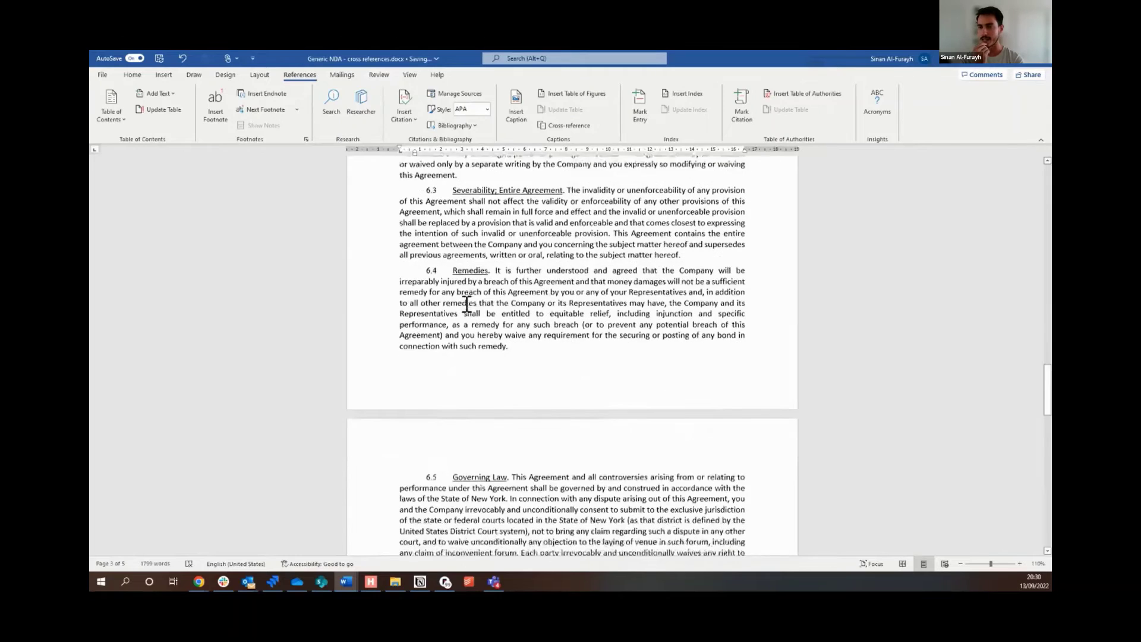
Turn on Track Changes and update the fields in clause 7.6's survival sentence.
{"action": "left_click", "coordinate": [380, 75]}
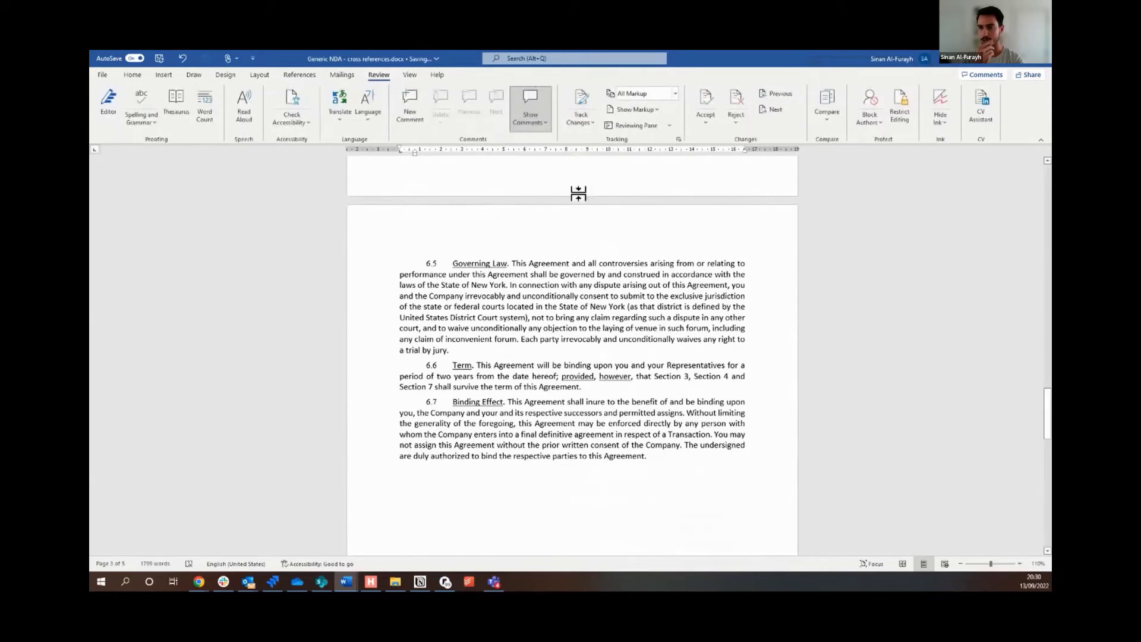
{"action": "left_click", "coordinate": [582, 104]}
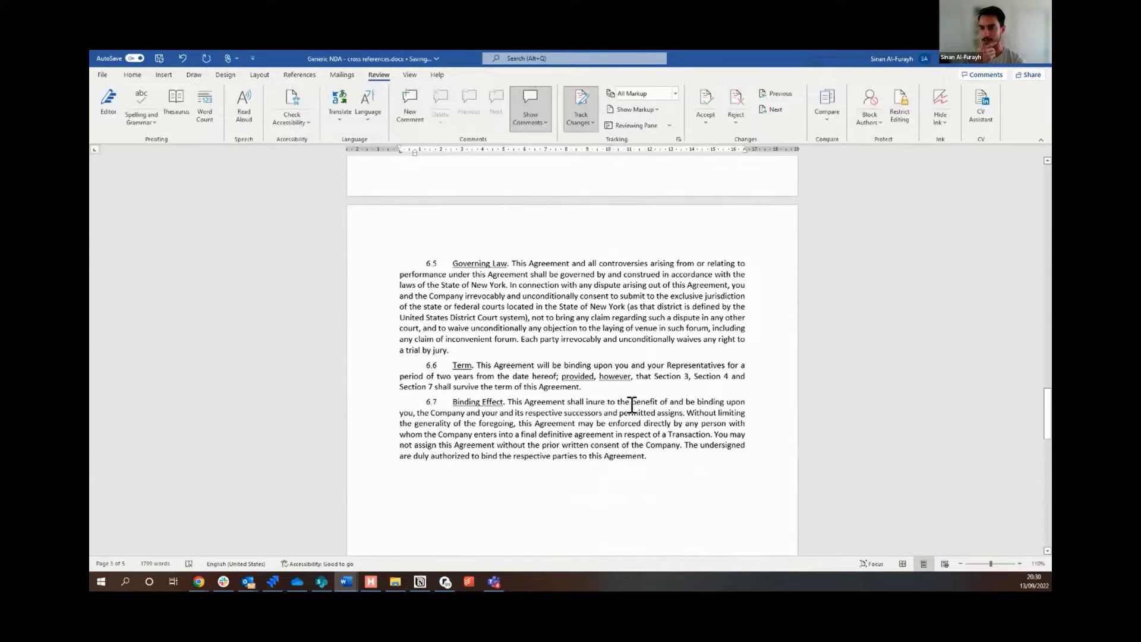
{"action": "left_click_drag", "start_coordinate": [637, 376], "coordinate": [598, 386]}
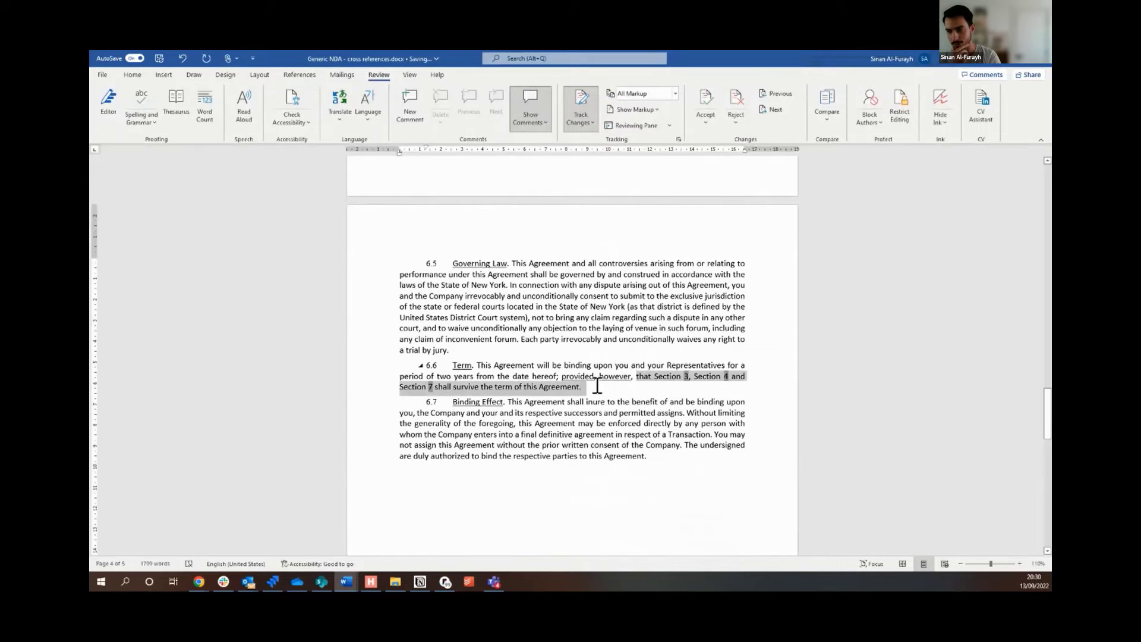
{"action": "right_click", "coordinate": [431, 389]}
{"action": "left_click", "coordinate": [500, 475]}
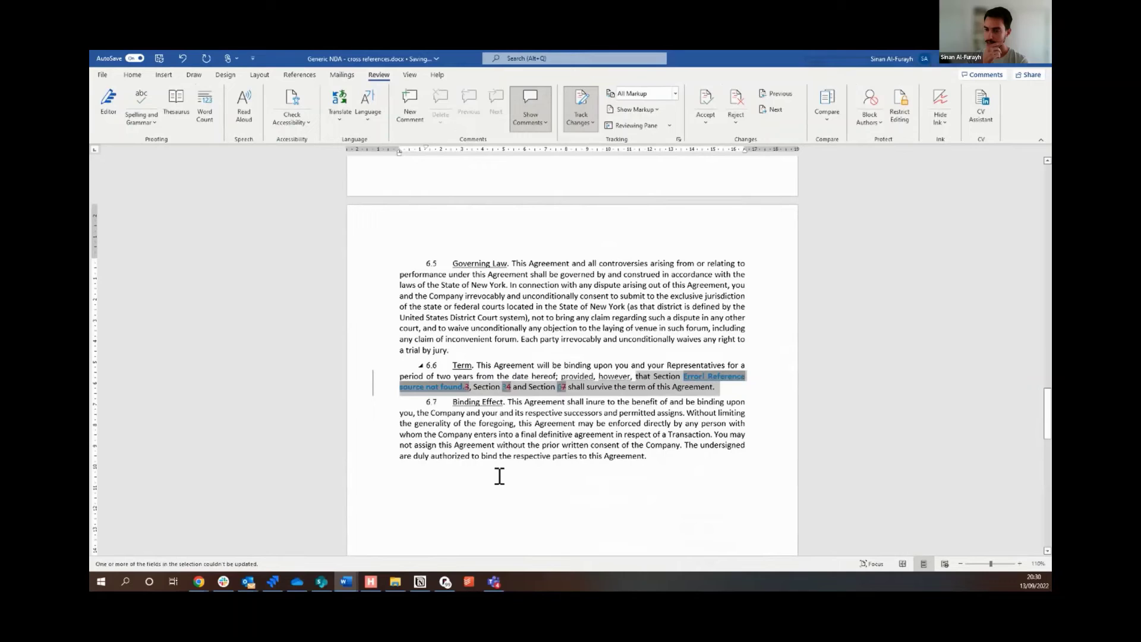
{"action": "left_click", "coordinate": [730, 395]}
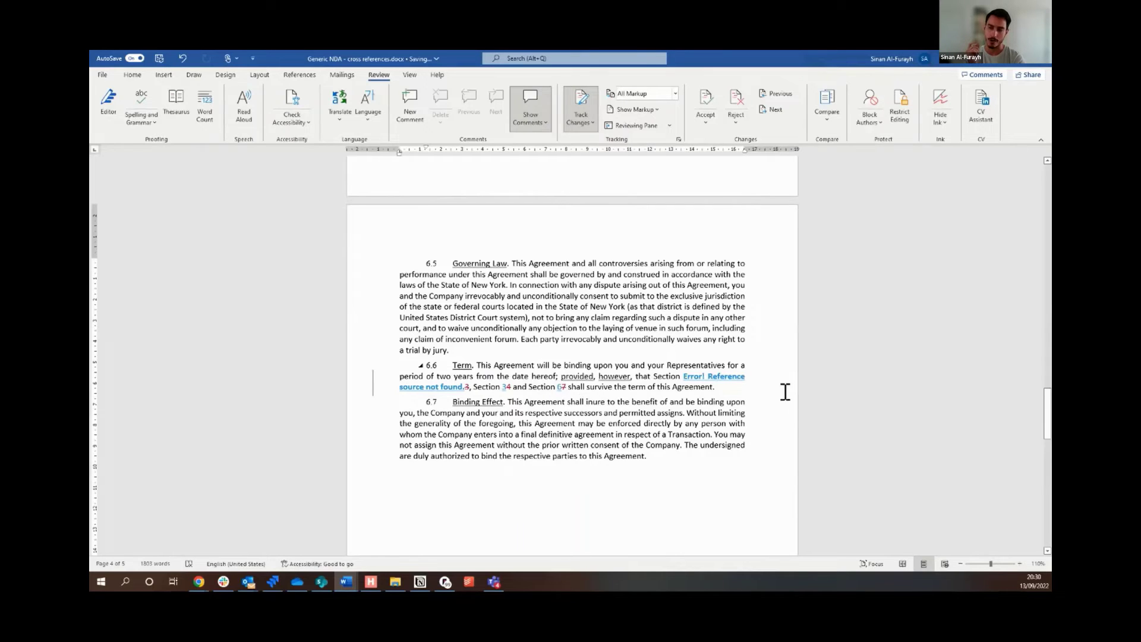
Update the 'this Section 4' field in the Return and Destruction clause to read Section 3.
{"action": "scroll", "coordinate": [775, 401], "scroll_direction": "up", "scroll_amount": 20}
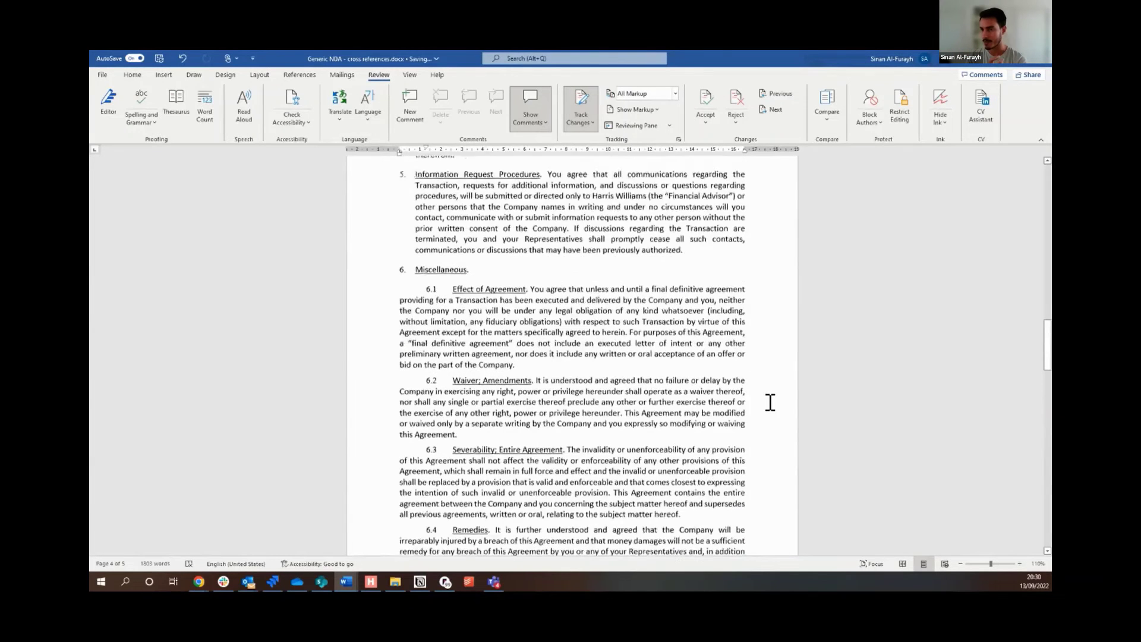
{"action": "scroll", "coordinate": [771, 403], "scroll_direction": "up", "scroll_amount": 4}
{"action": "scroll", "coordinate": [770, 403], "scroll_direction": "up", "scroll_amount": 2}
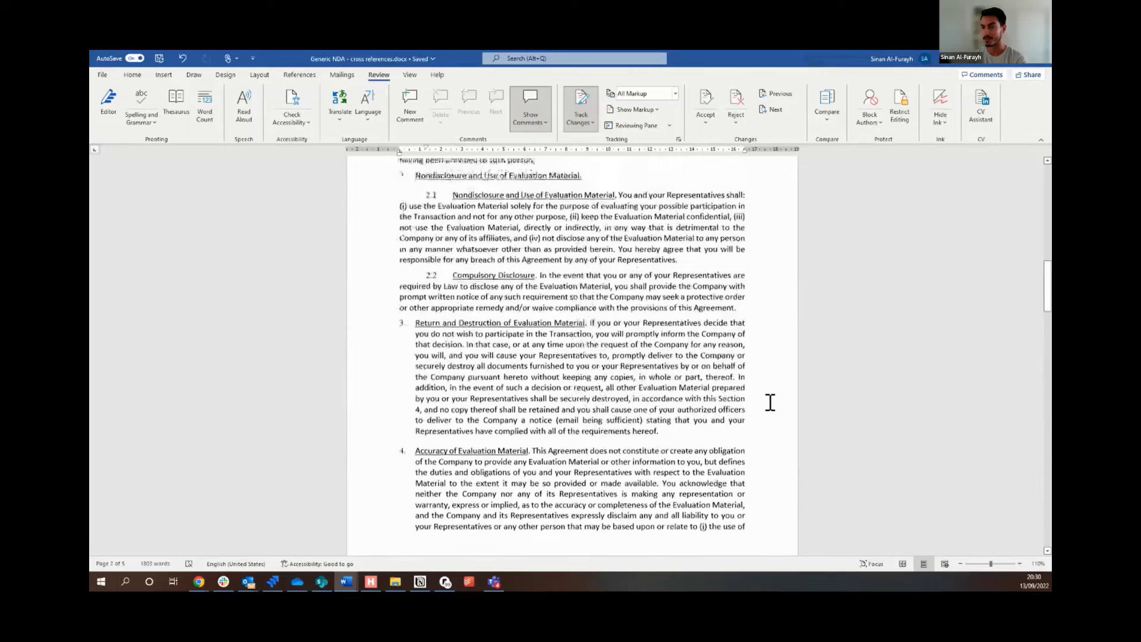
{"action": "scroll", "coordinate": [771, 403], "scroll_direction": "down", "scroll_amount": 6}
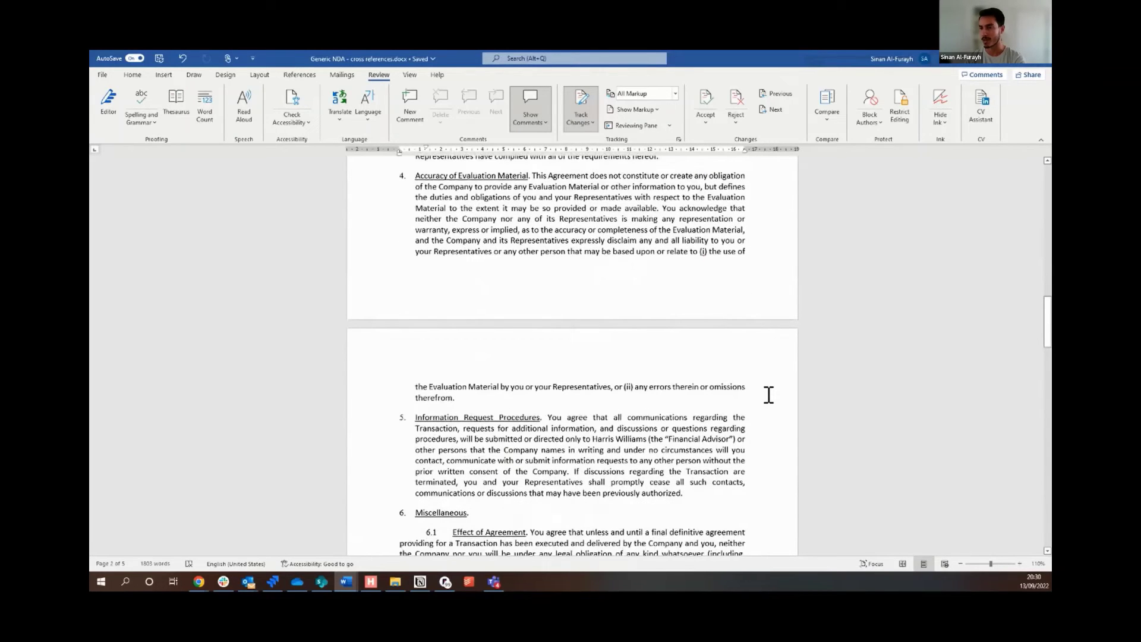
{"action": "scroll", "coordinate": [769, 394], "scroll_direction": "up", "scroll_amount": 3}
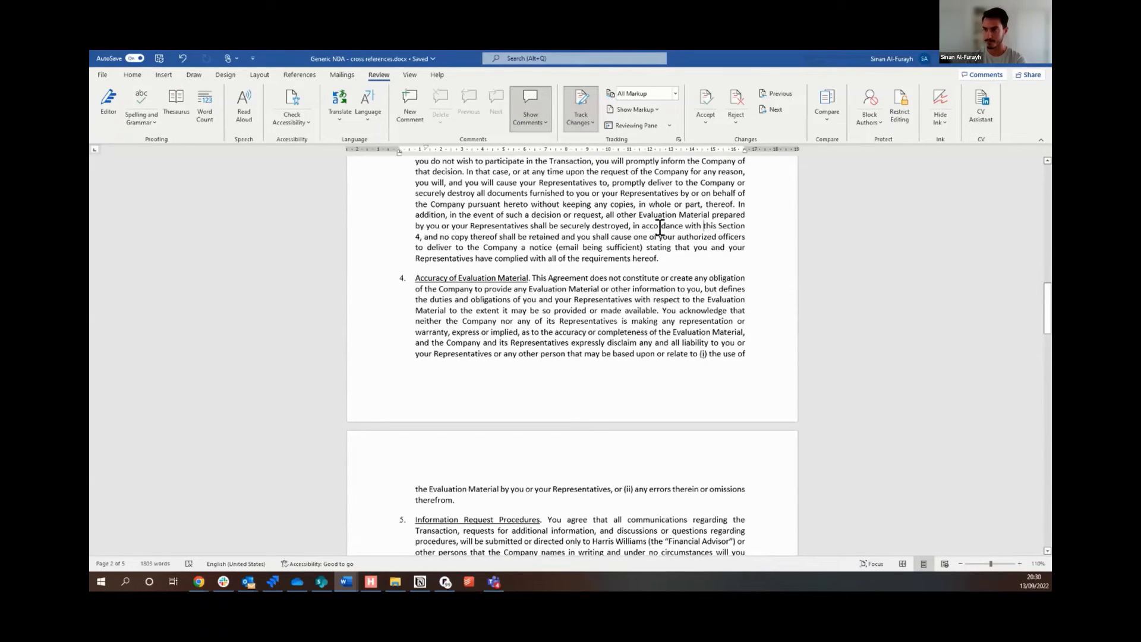
{"action": "left_click_drag", "start_coordinate": [703, 226], "coordinate": [419, 243]}
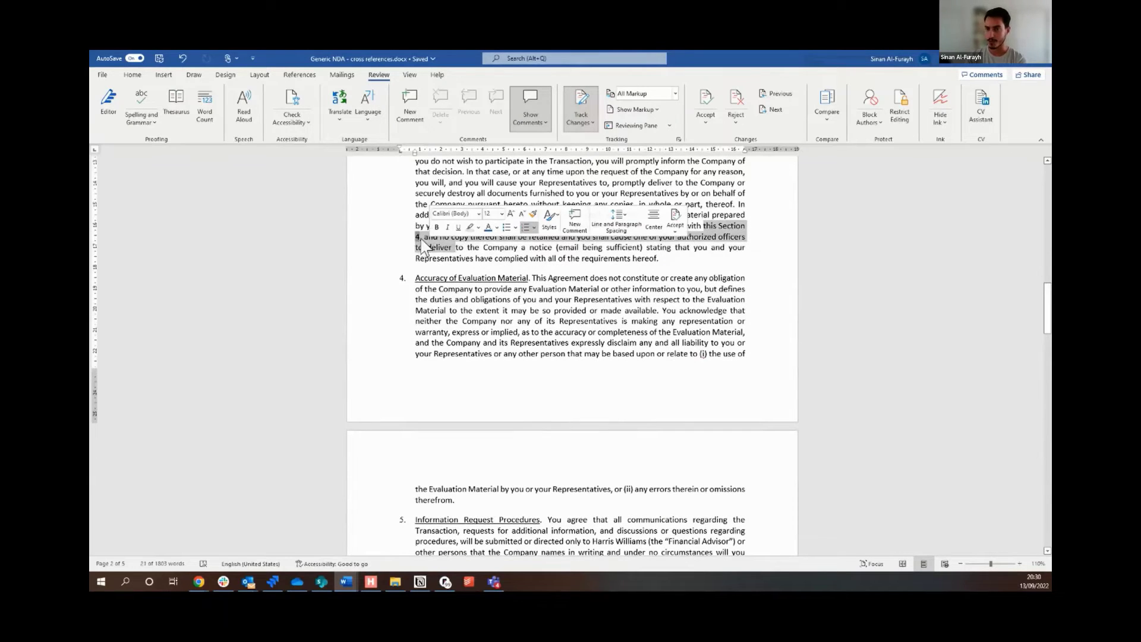
{"action": "right_click", "coordinate": [419, 243]}
{"action": "left_click", "coordinate": [455, 326]}
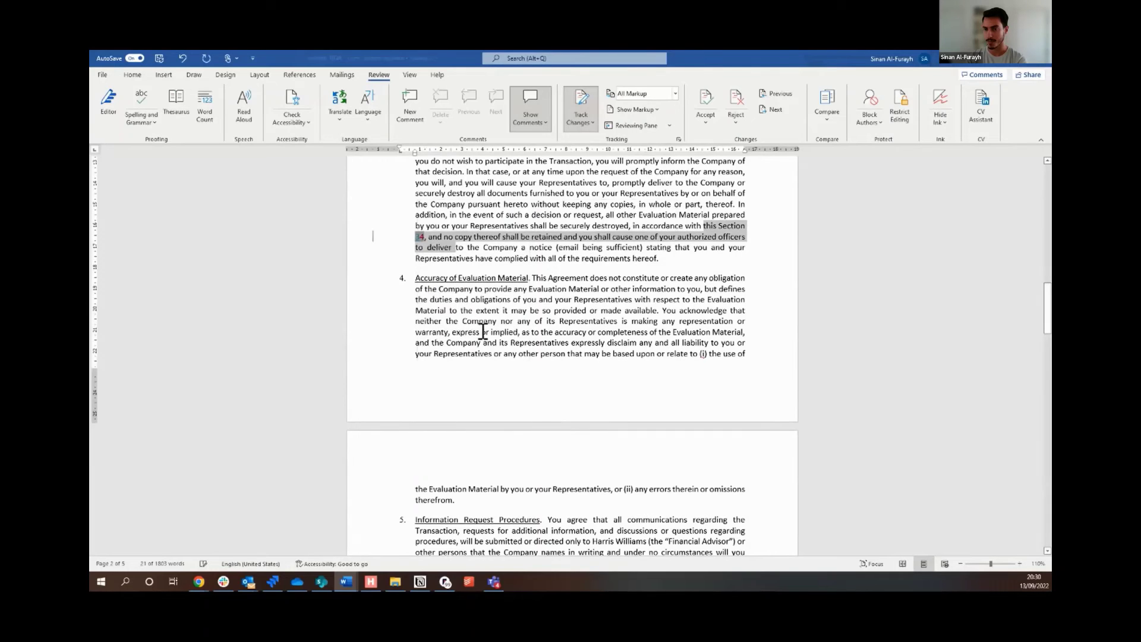
{"action": "scroll", "coordinate": [542, 332], "scroll_direction": "up", "scroll_amount": 2}
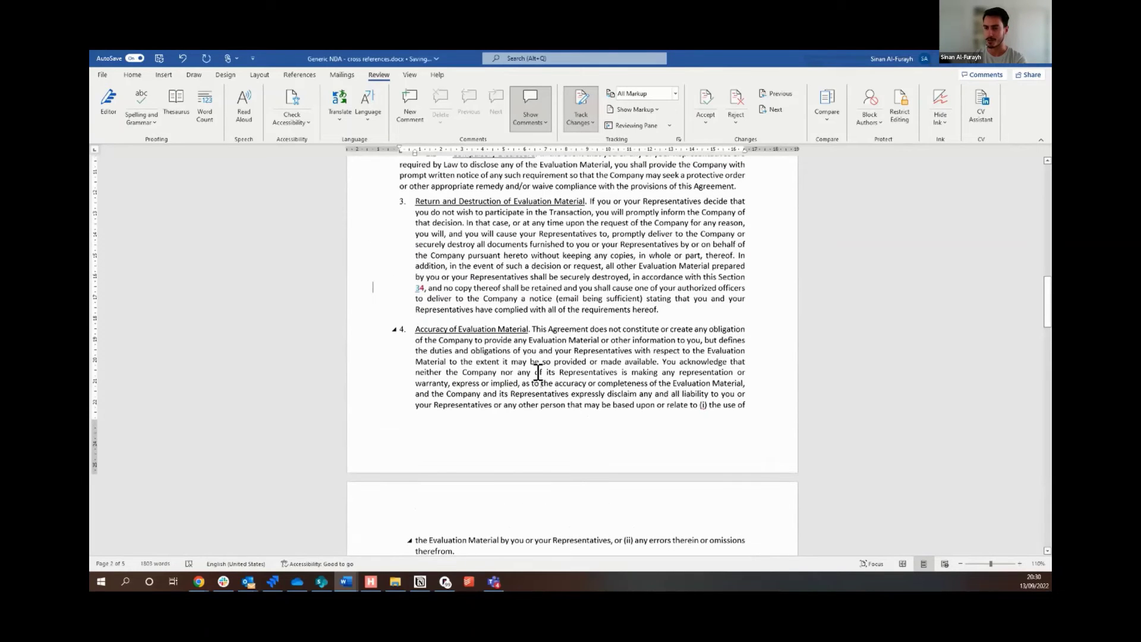
{"action": "scroll", "coordinate": [538, 373], "scroll_direction": "down", "scroll_amount": 15}
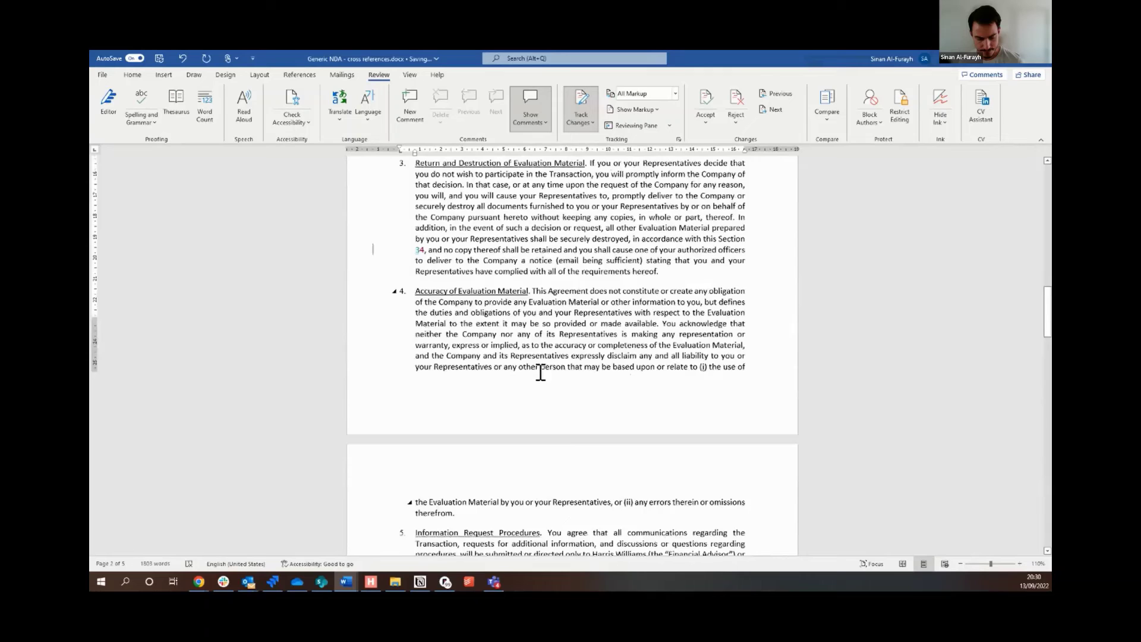
{"action": "scroll", "coordinate": [547, 366], "scroll_direction": "down", "scroll_amount": 6}
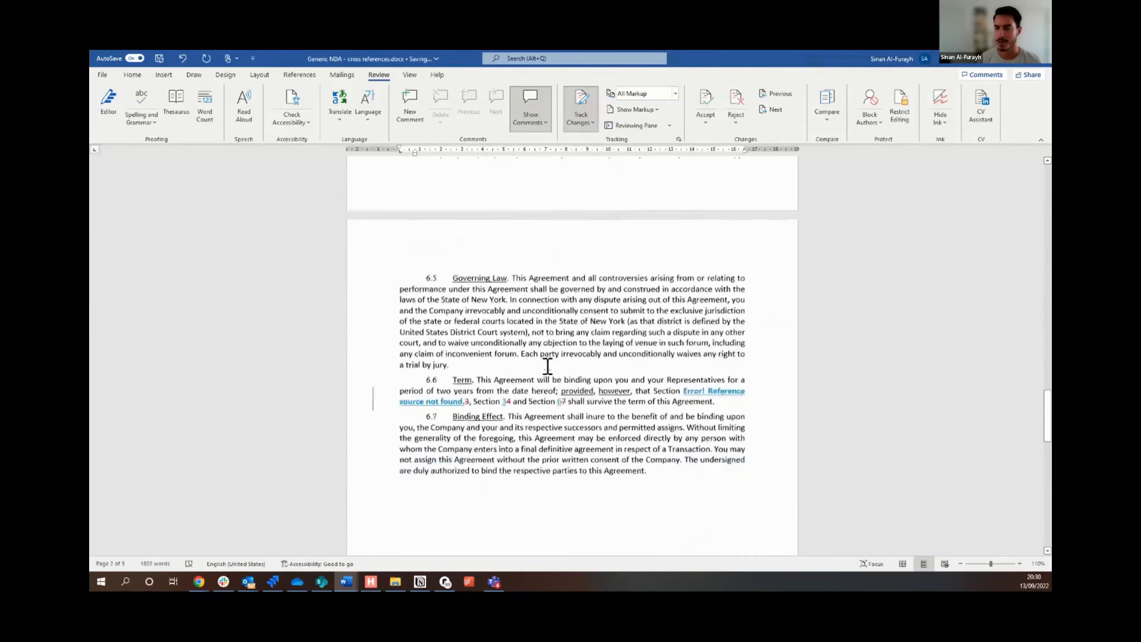